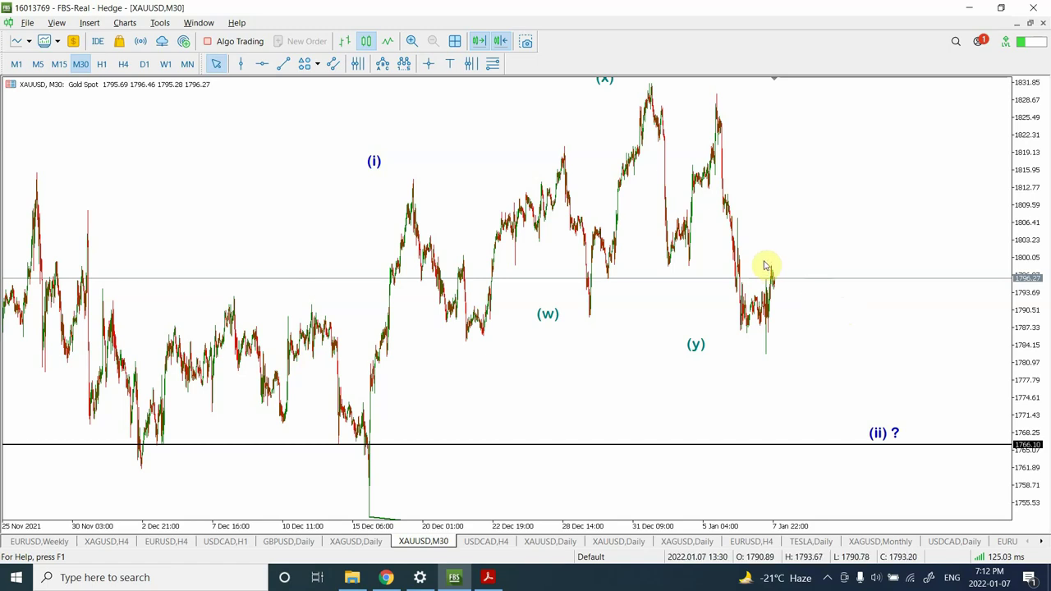
# On the H1 gold chart, place a horizontal line at 1798.71 along the early-January swing lows
pyautogui.click(102, 65)
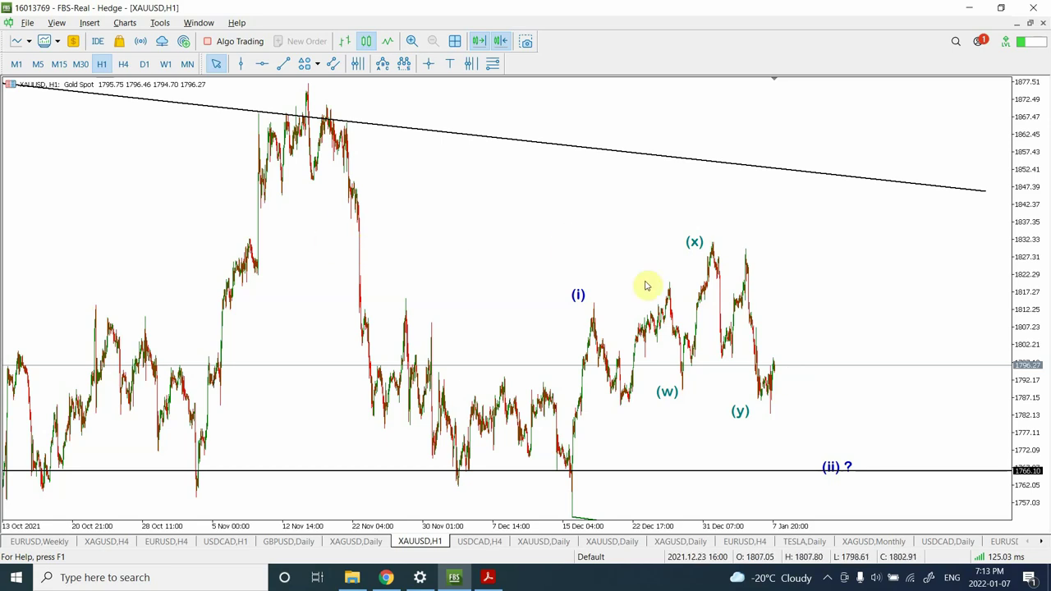
pyautogui.click(411, 42)
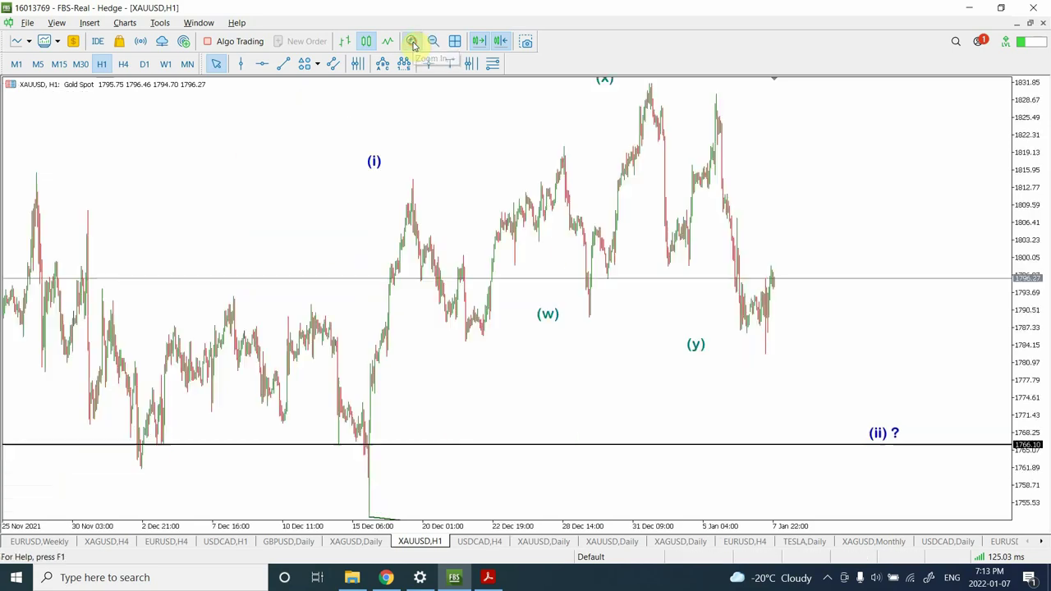
pyautogui.click(412, 42)
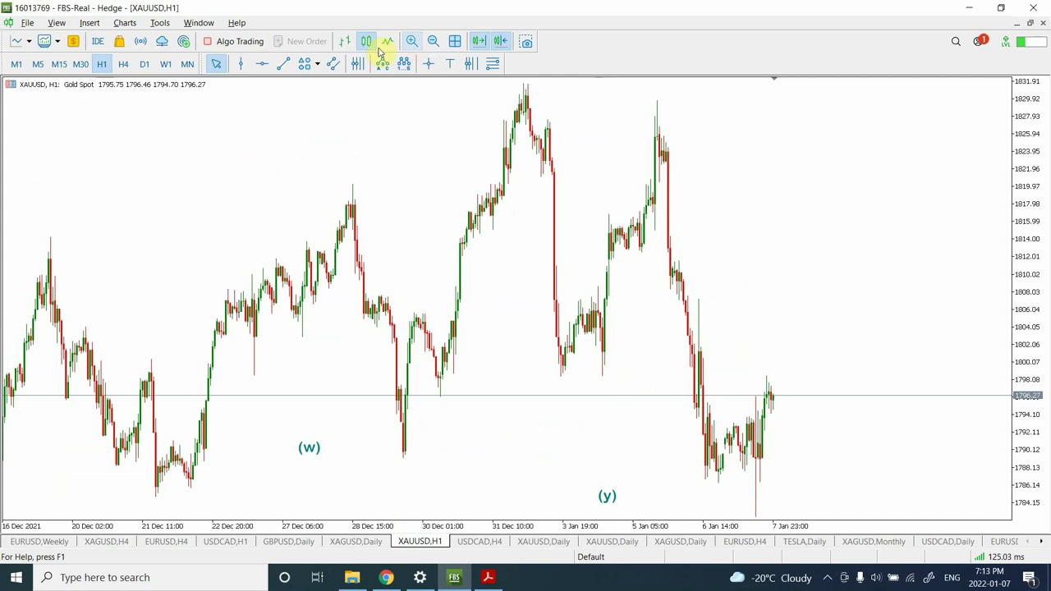
pyautogui.click(262, 63)
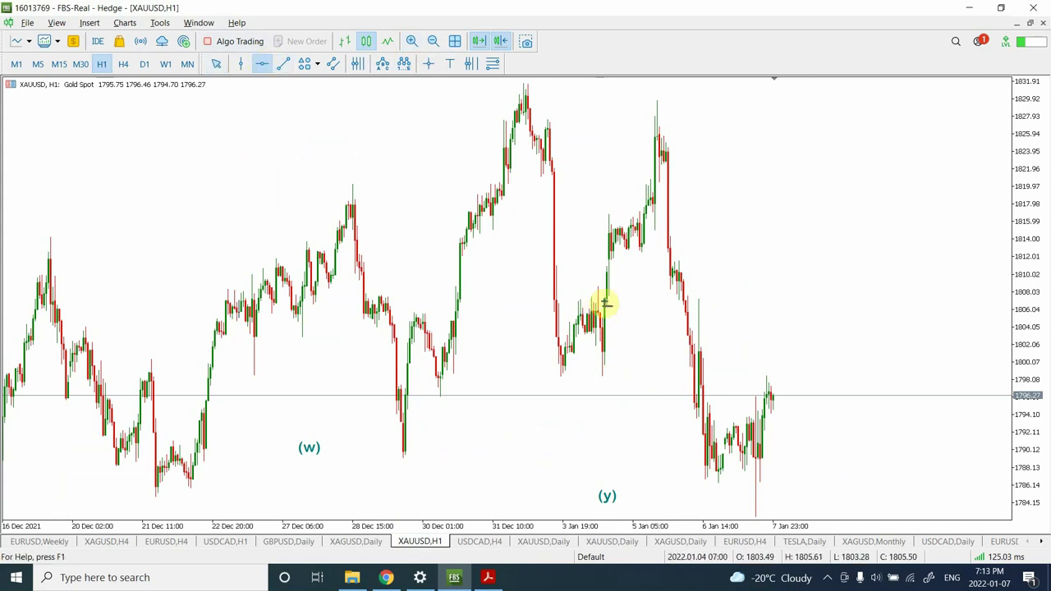
pyautogui.moveTo(629, 312); pyautogui.dragTo(641, 375)
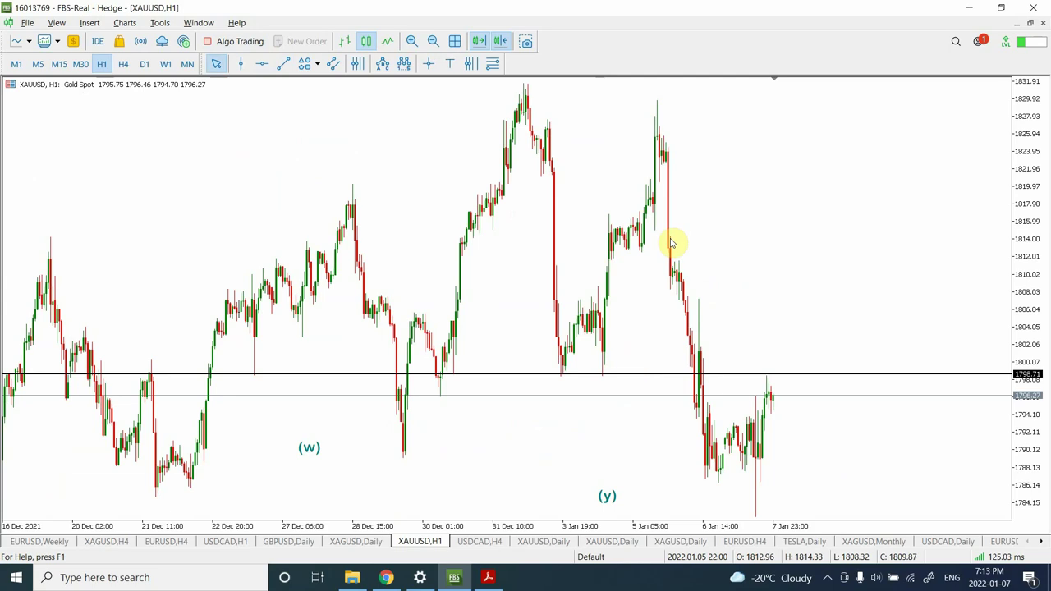
# Move the wave (x) label from the 31 December peak to above the 5 January peak
pyautogui.click(435, 41)
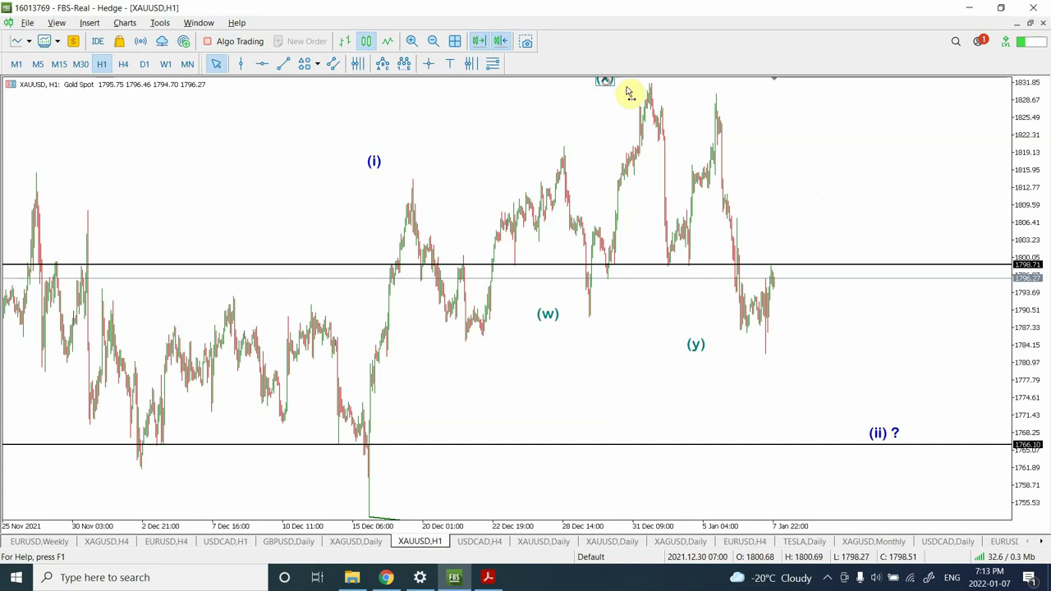
pyautogui.moveTo(605, 87); pyautogui.dragTo(652, 110)
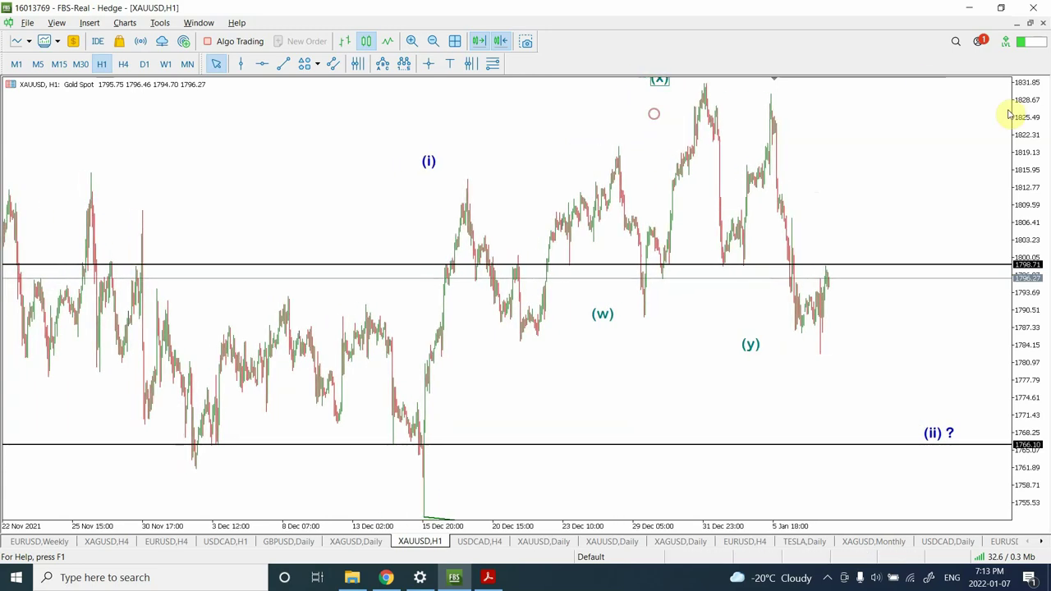
pyautogui.moveTo(1023, 129); pyautogui.dragTo(1026, 138)
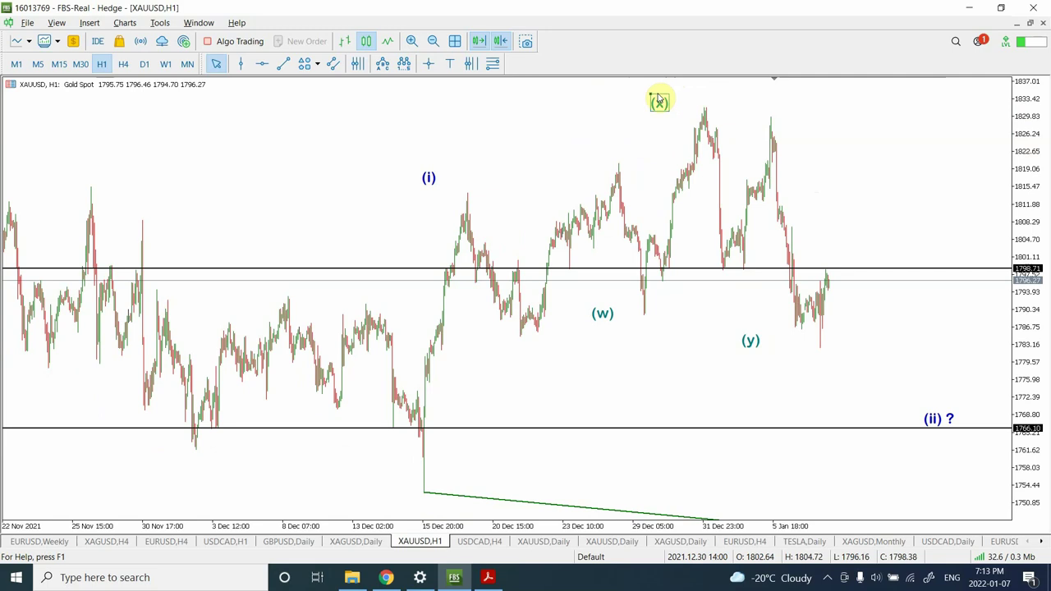
pyautogui.moveTo(657, 97); pyautogui.dragTo(766, 100)
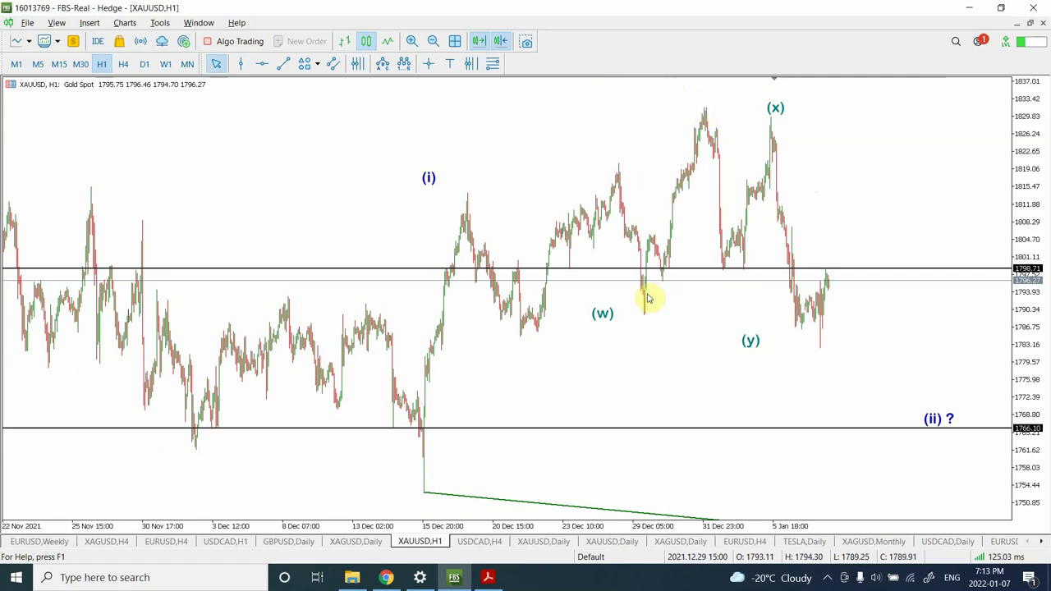
# Draw a Fibonacci retracement from the mid-December low up to the wave (i) high, extending its levels past the latest price
pyautogui.moveTo(737, 228)
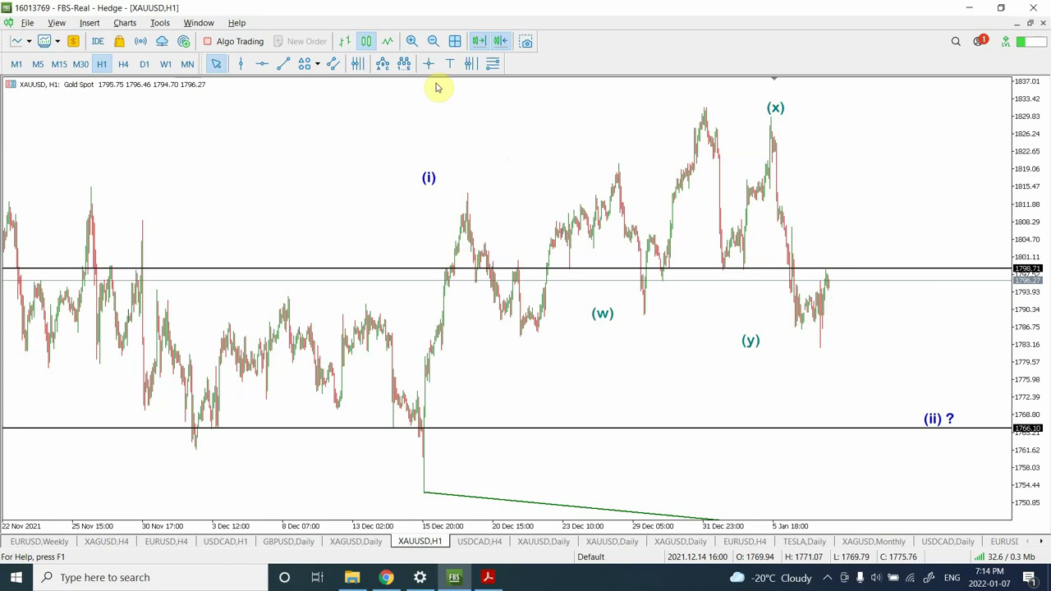
pyautogui.click(500, 61)
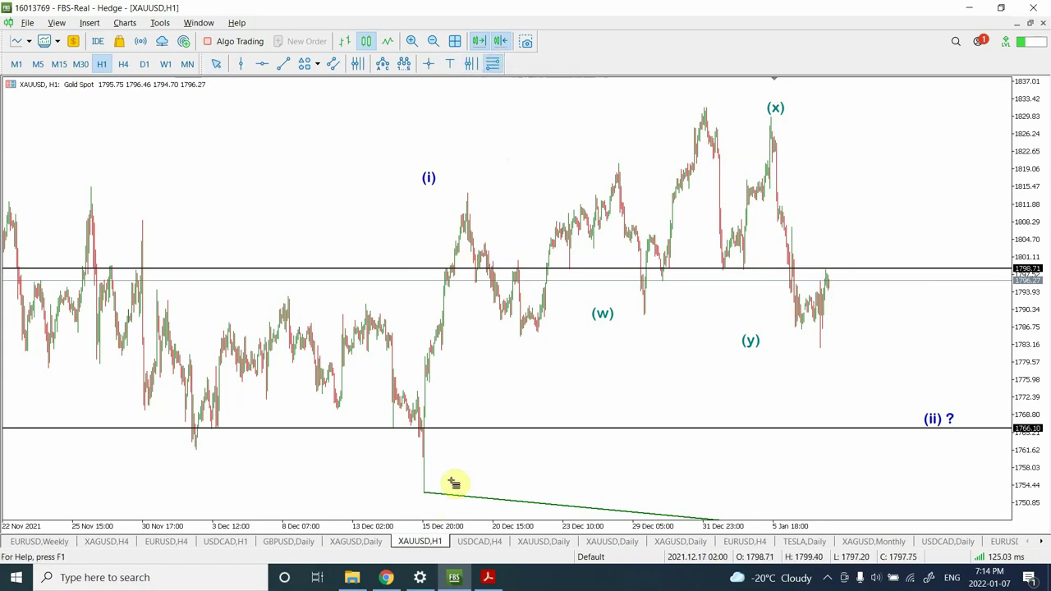
pyautogui.moveTo(423, 492); pyautogui.dragTo(890, 193)
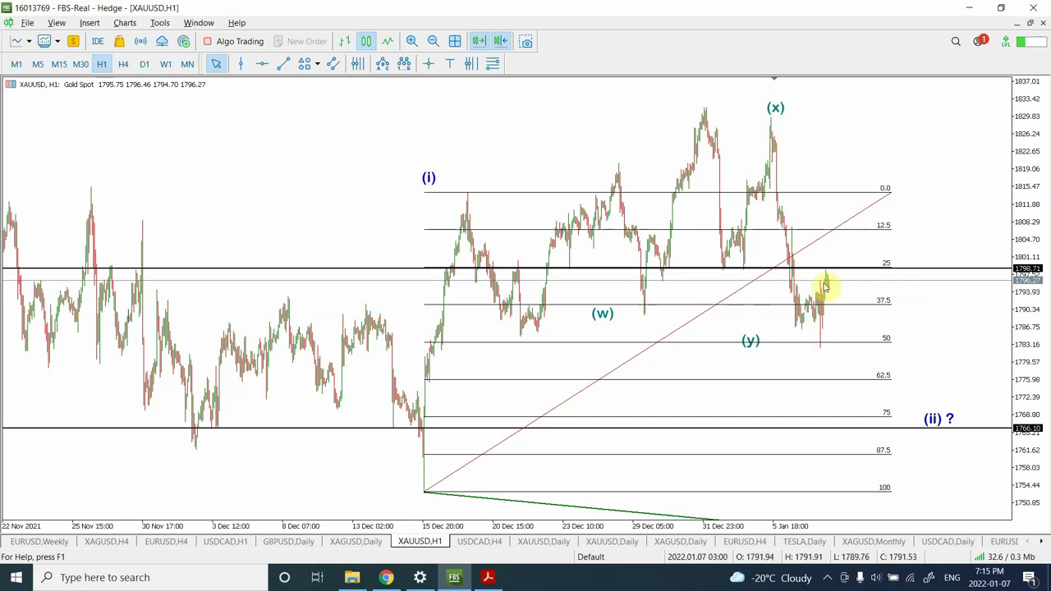
# Draw a descending trendline from the latest price high down to the 75 retracement level
pyautogui.click(284, 64)
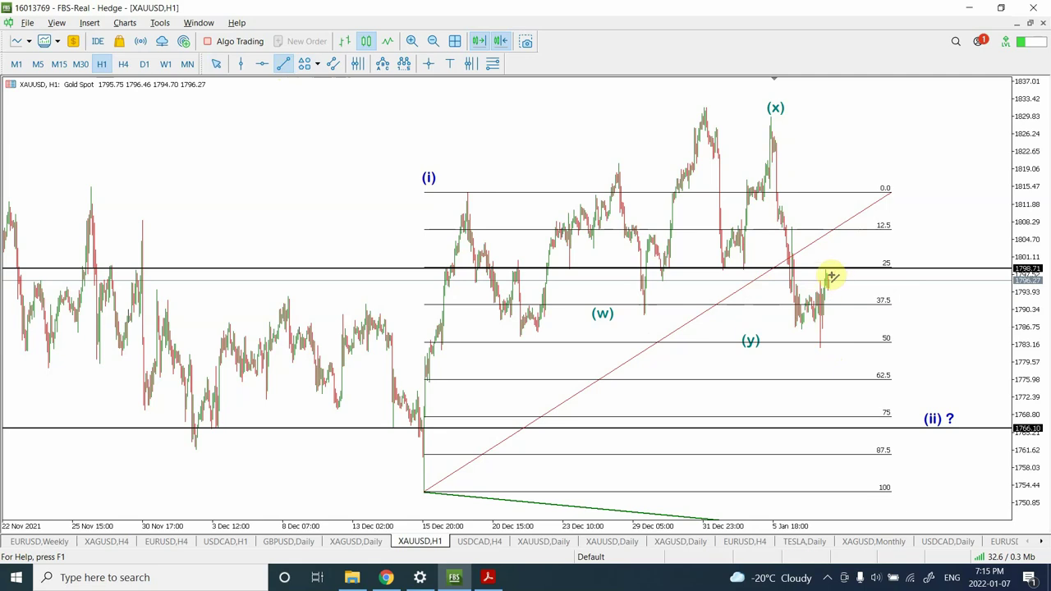
pyautogui.moveTo(830, 276); pyautogui.dragTo(866, 380)
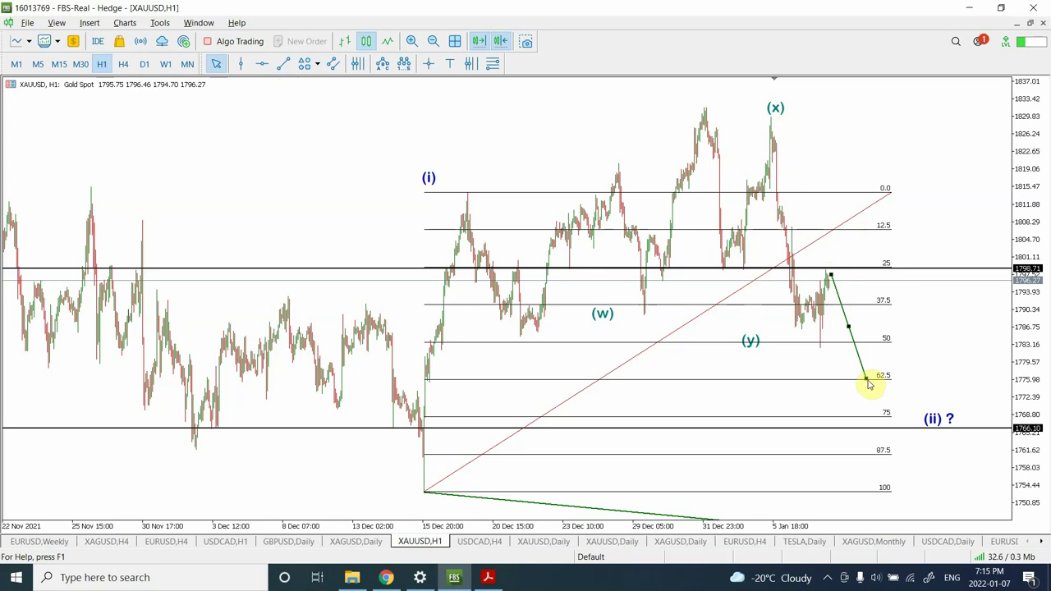
pyautogui.moveTo(866, 380); pyautogui.dragTo(878, 415)
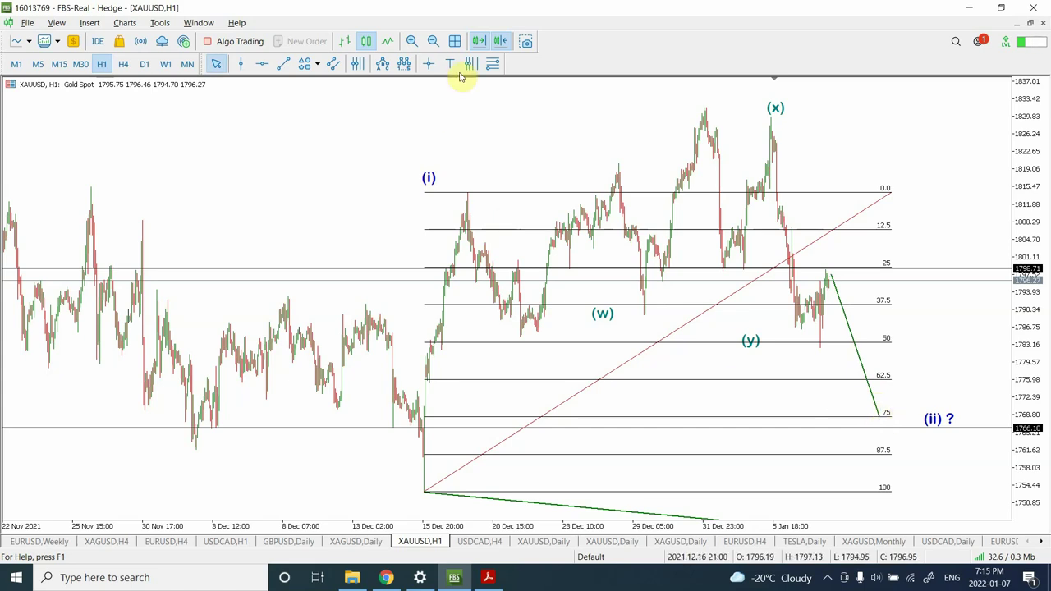
# Delete the Fibonacci retracement from the H1 chart
pyautogui.click(435, 41)
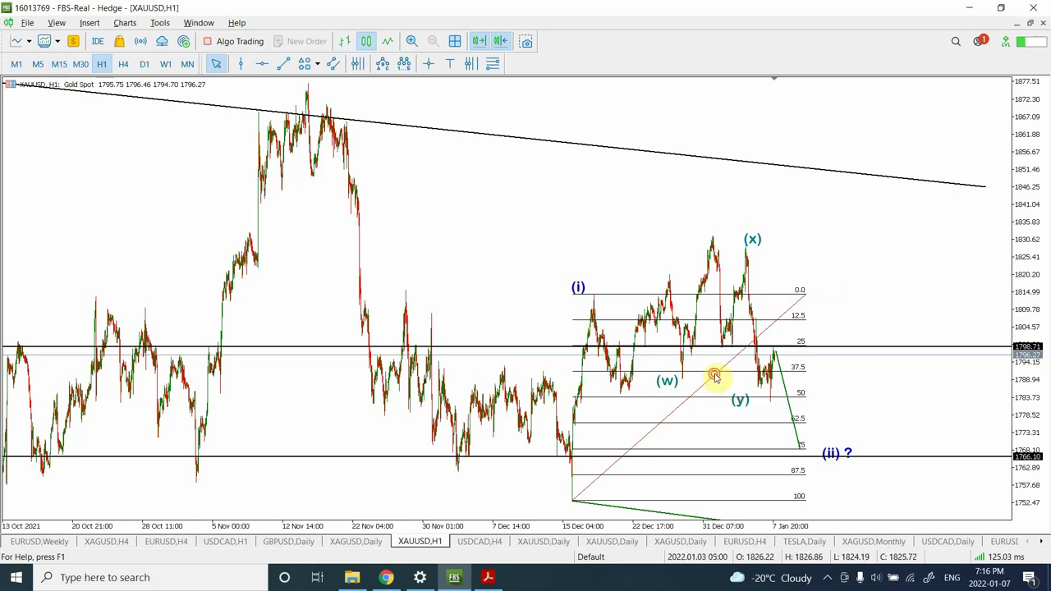
pyautogui.press('BackSpace')
pyautogui.press('BackSpace')
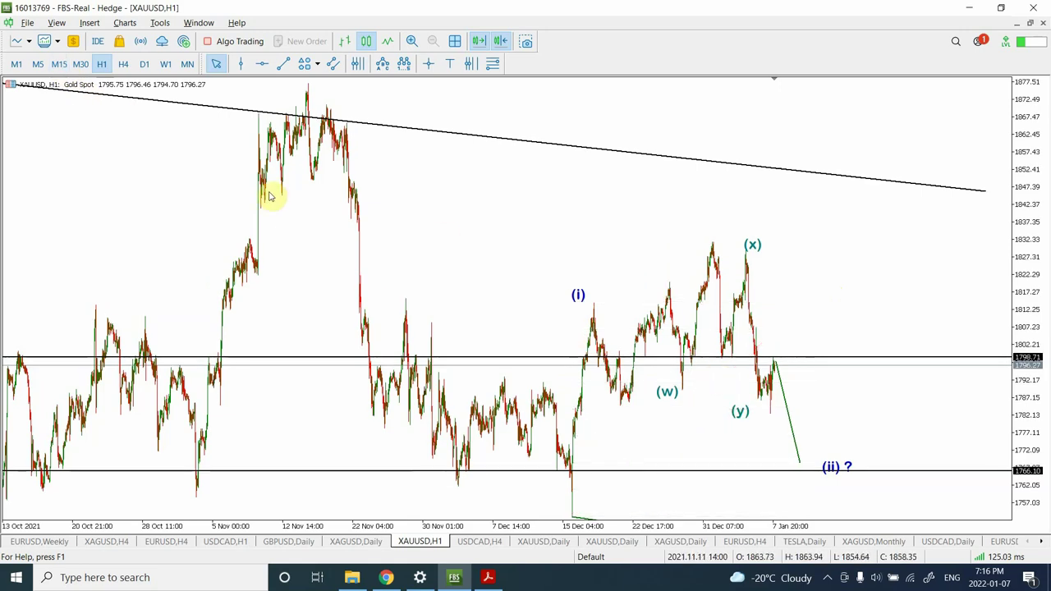
# On the M15 chart, add a horizontal line at 1799.69 just above the existing 1798.71 line, near the 6 January highs
pyautogui.click(60, 65)
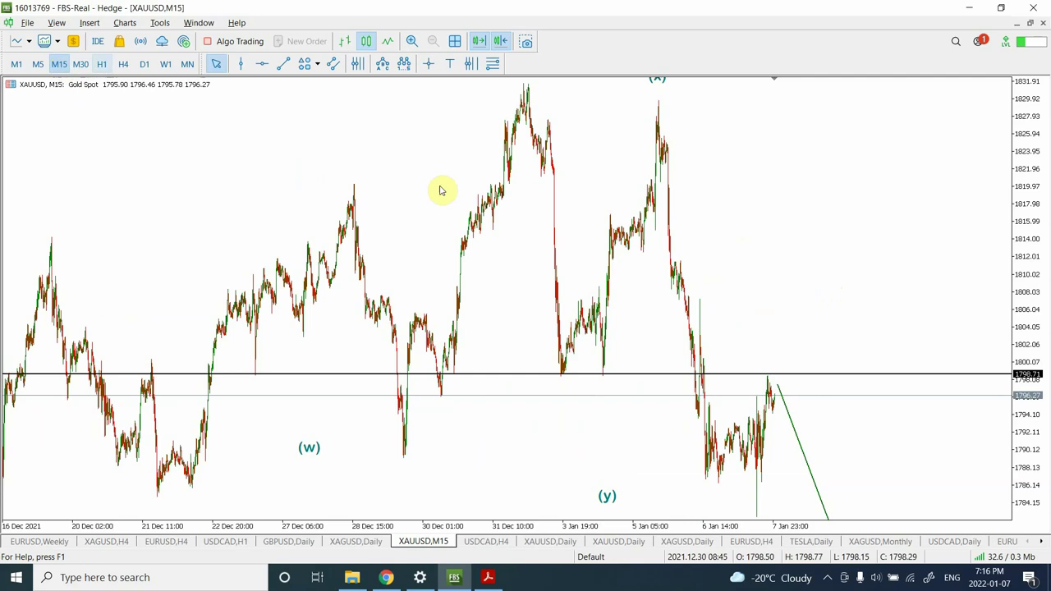
pyautogui.click(411, 42)
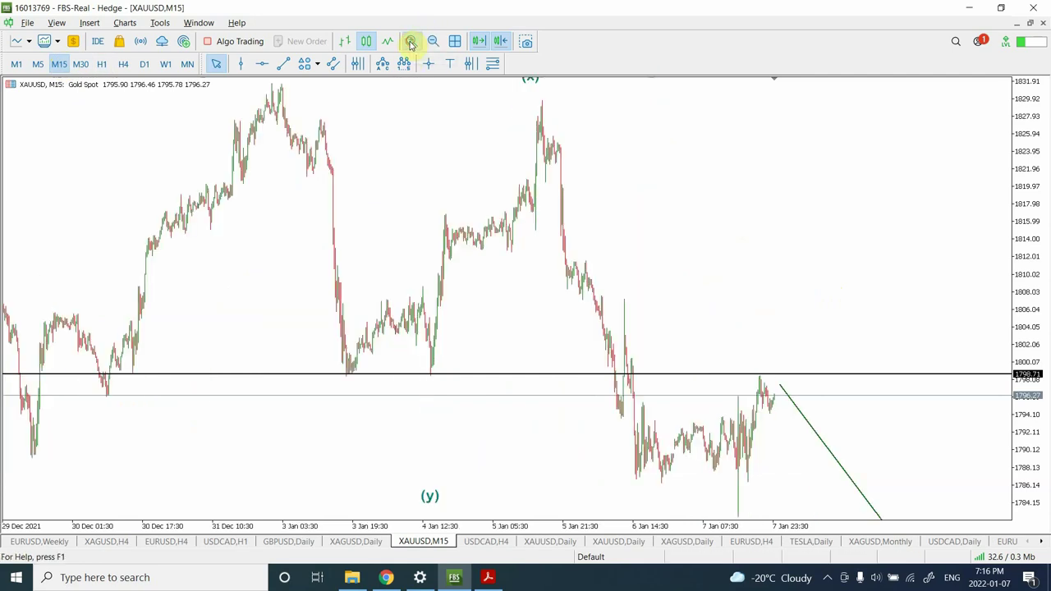
pyautogui.click(411, 43)
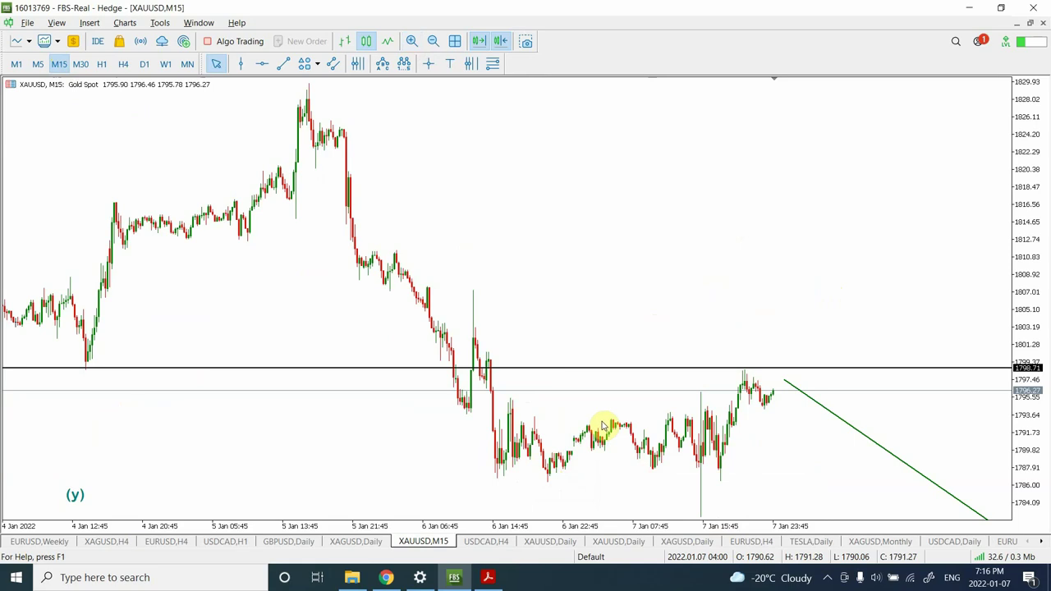
pyautogui.moveTo(610, 421)
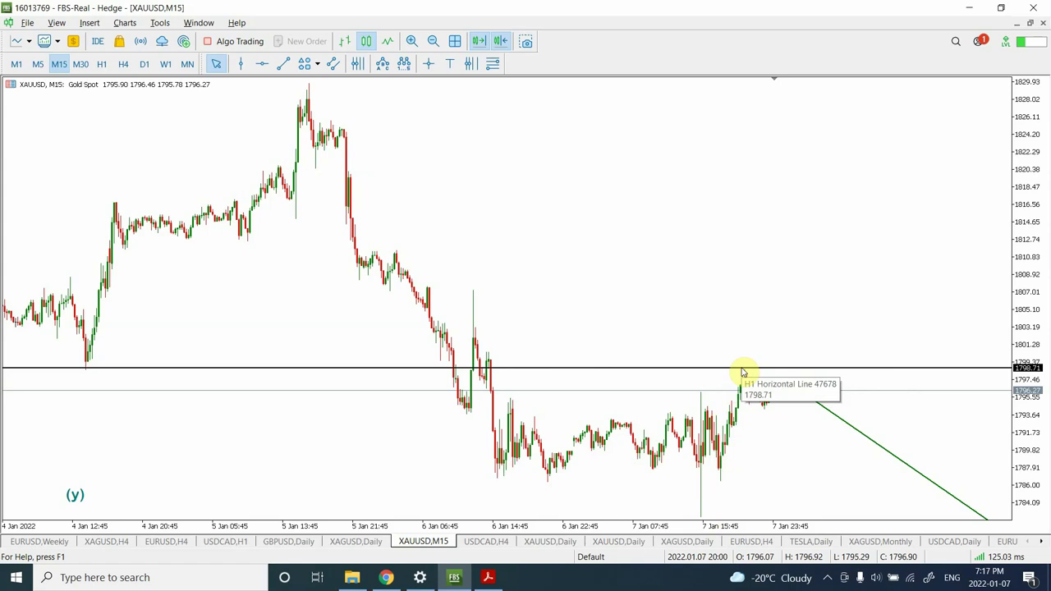
pyautogui.click(262, 64)
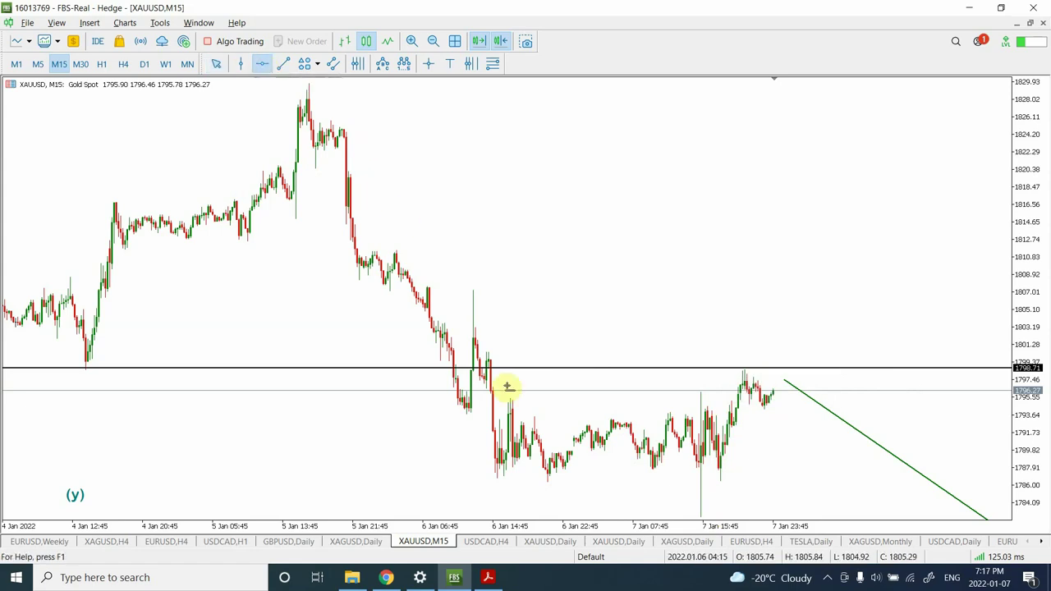
pyautogui.moveTo(477, 353); pyautogui.dragTo(484, 361)
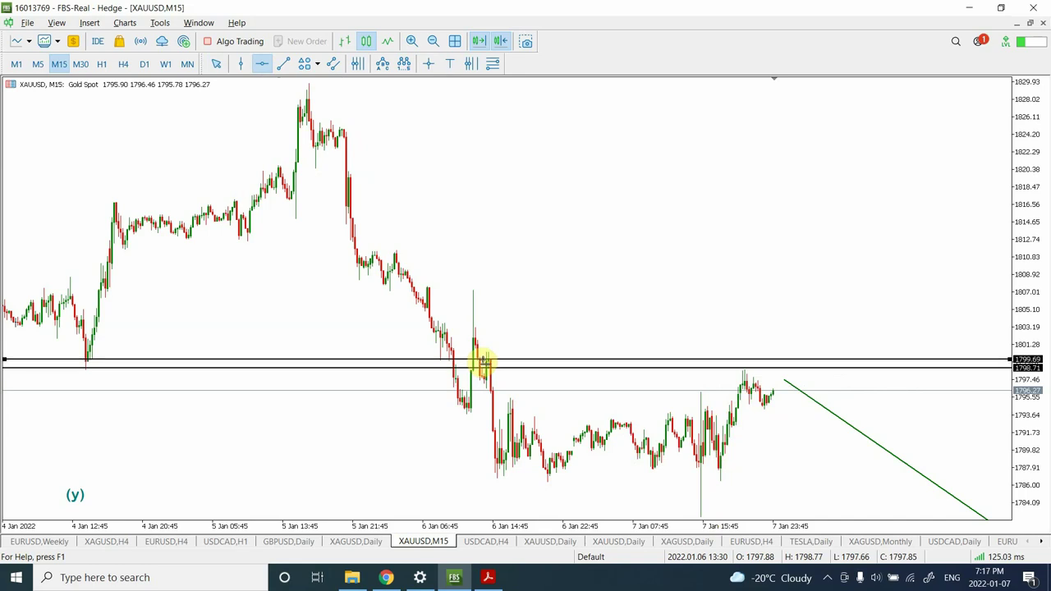
pyautogui.moveTo(484, 361); pyautogui.dragTo(485, 362)
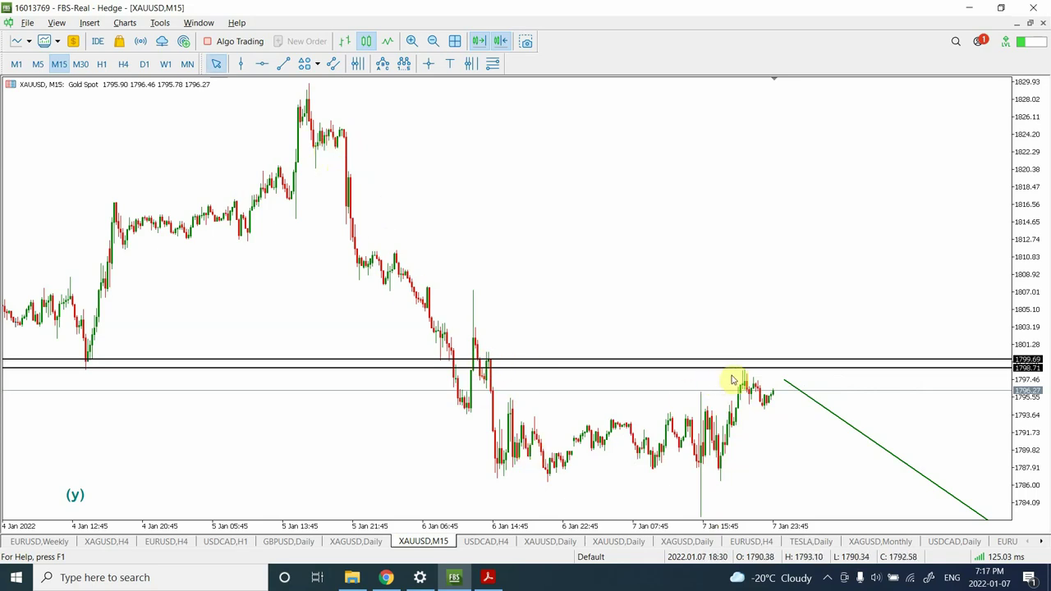
# On the M30 chart, move the "(ii) ?" label to the lower end of the descending projection line
pyautogui.click(434, 41)
pyautogui.click(434, 41)
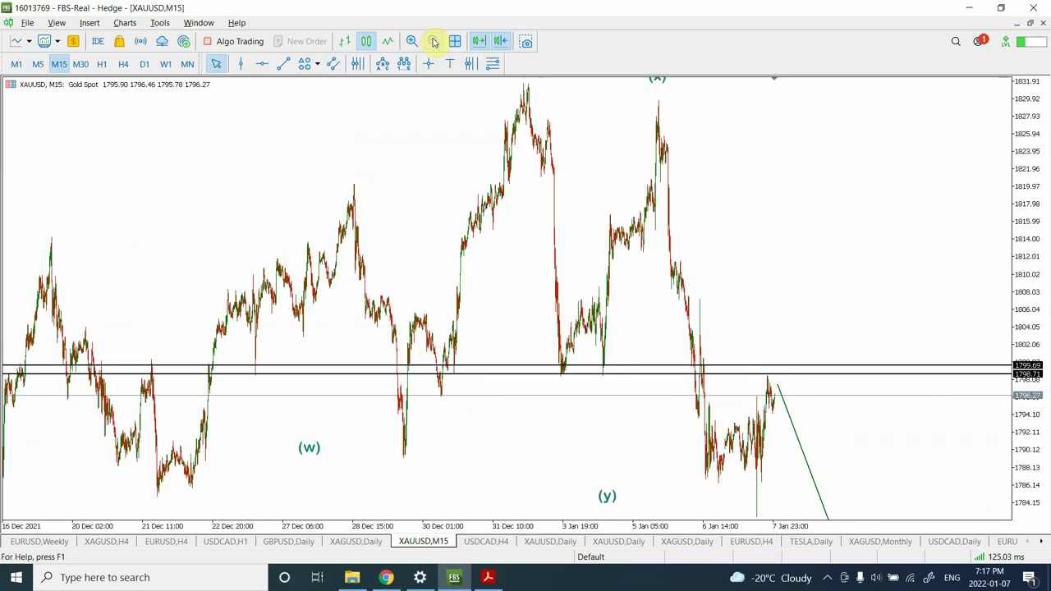
pyautogui.click(81, 64)
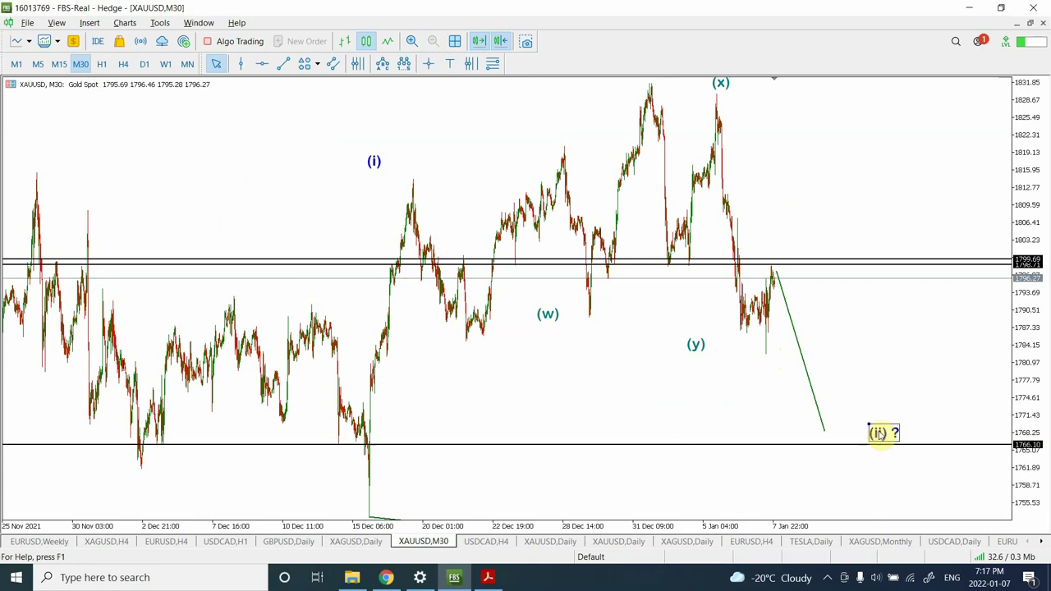
pyautogui.moveTo(869, 425); pyautogui.dragTo(796, 426)
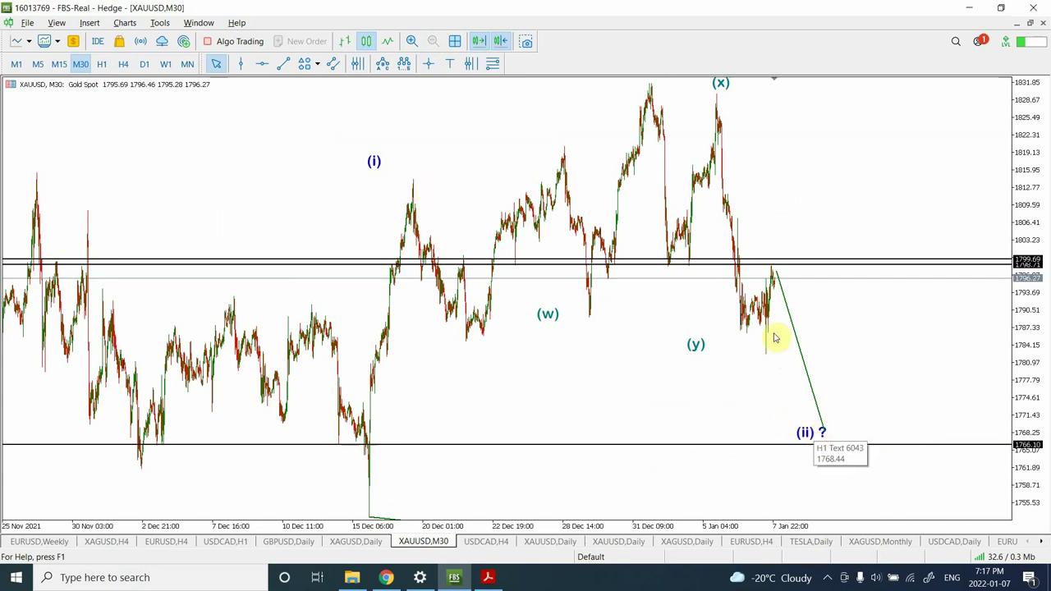
# On the H4 chart, delete the horizontal lines at 1799.69 and 1798.71
pyautogui.click(102, 66)
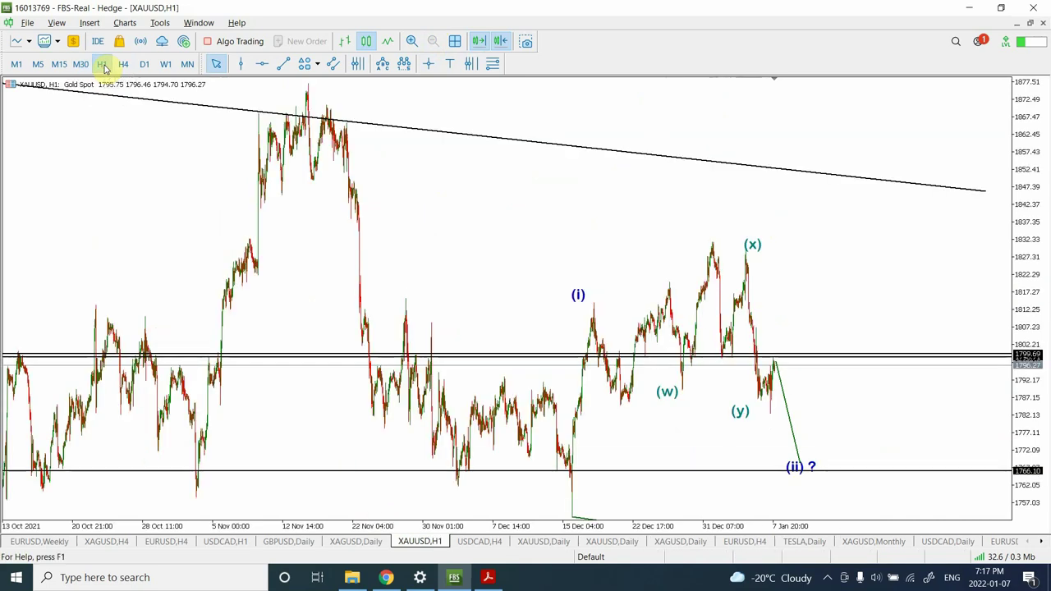
pyautogui.click(123, 65)
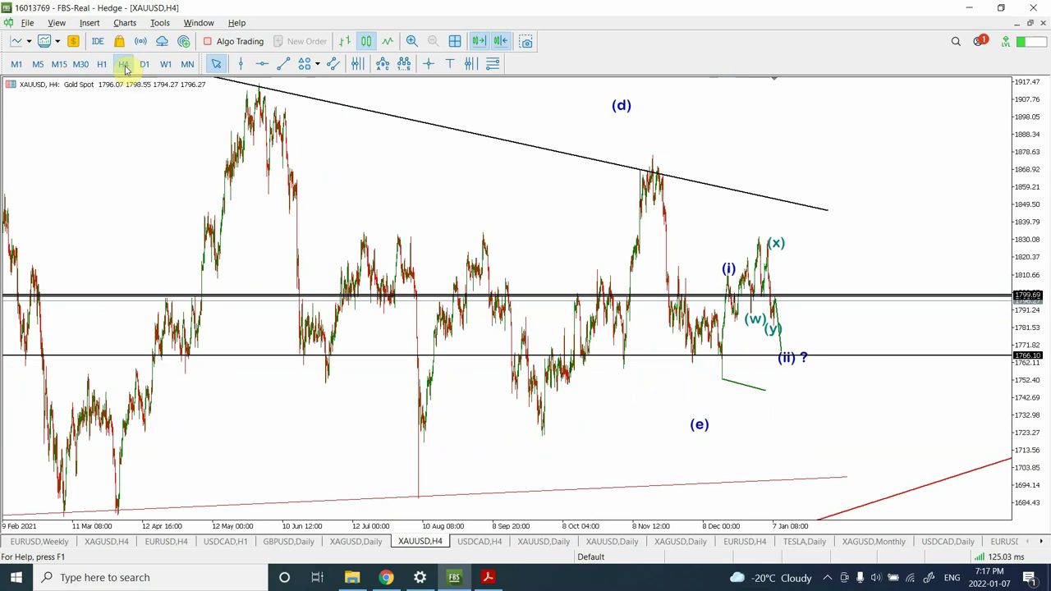
pyautogui.click(804, 298)
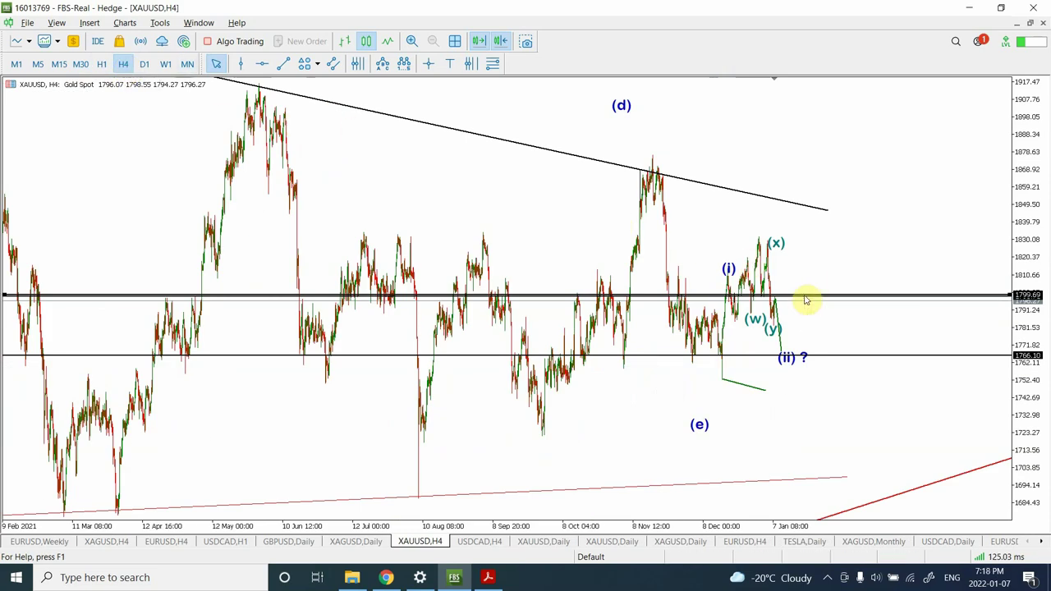
pyautogui.moveTo(805, 300); pyautogui.dragTo(805, 301)
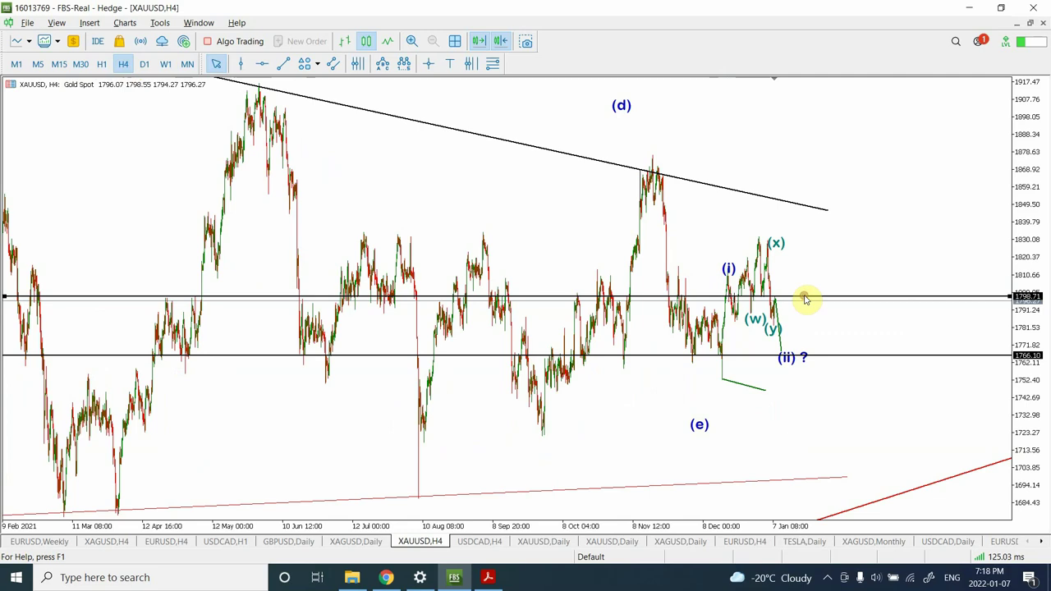
pyautogui.press('Delete')
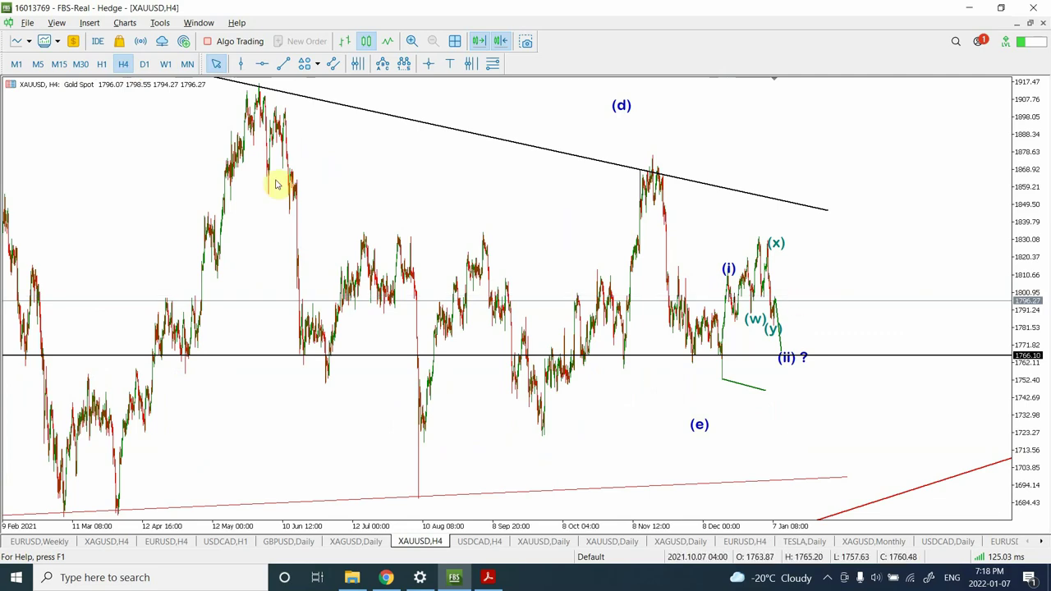
# Examine the (a) to (e) triangle wave count on the daily gold chart, and return to the H4 timeframe
pyautogui.click(145, 65)
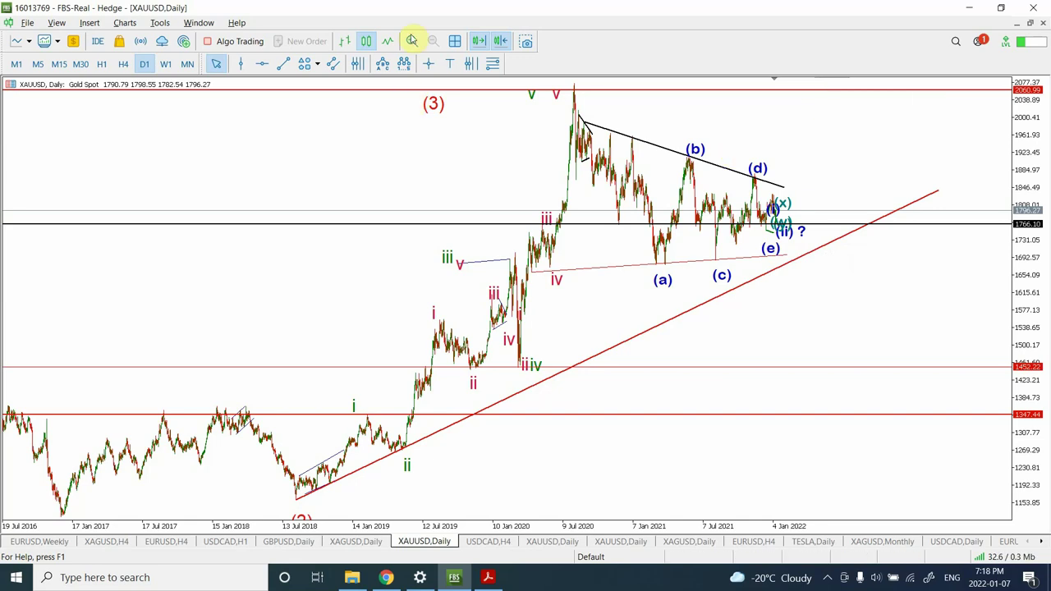
pyautogui.click(411, 41)
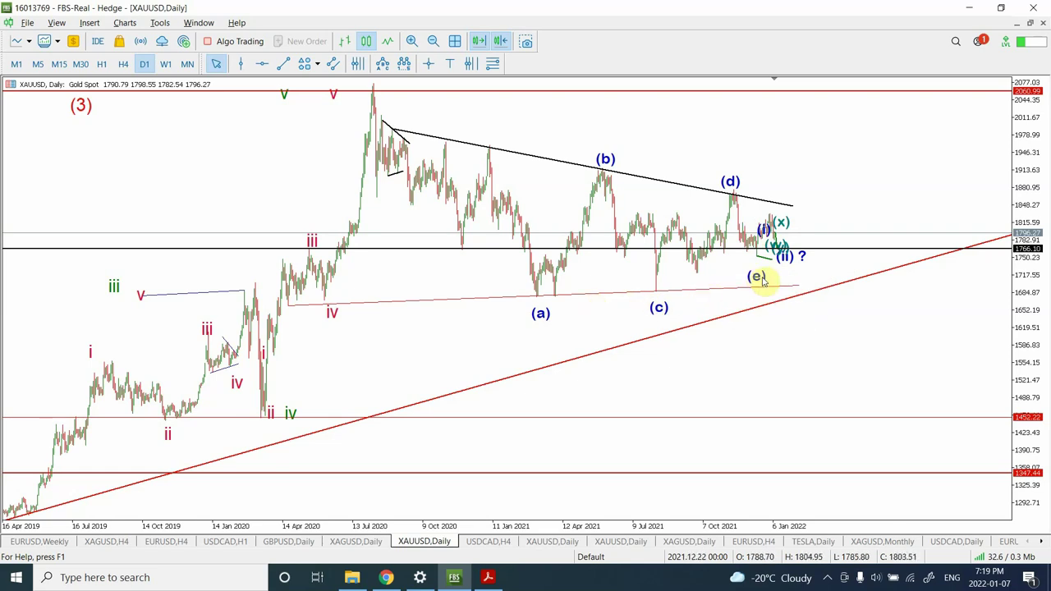
pyautogui.click(123, 64)
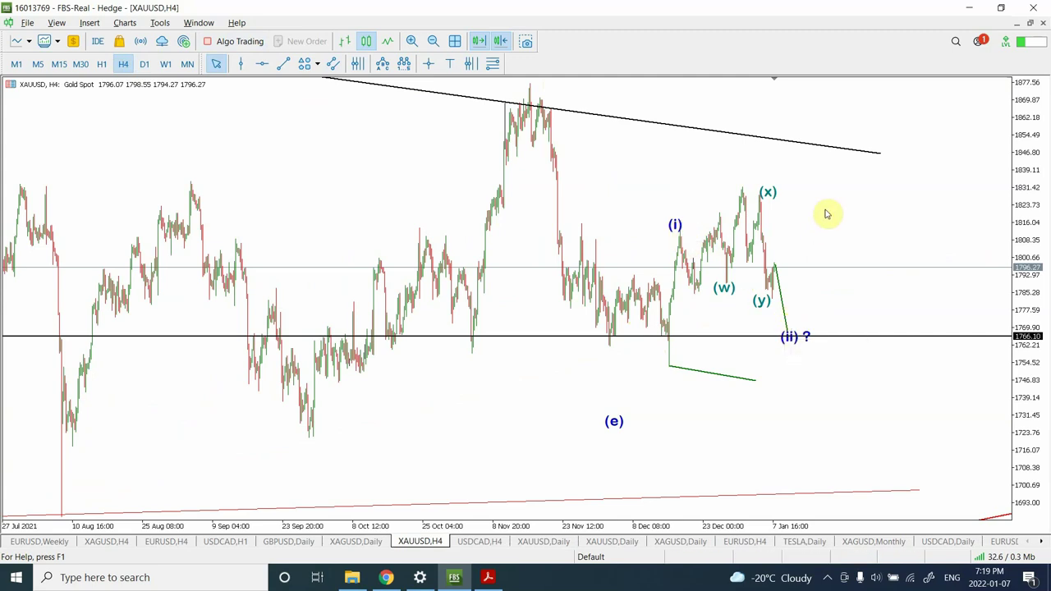
# On the H4 chart, nudge the upper end of the descending projection line to just above the latest candle
pyautogui.click(411, 40)
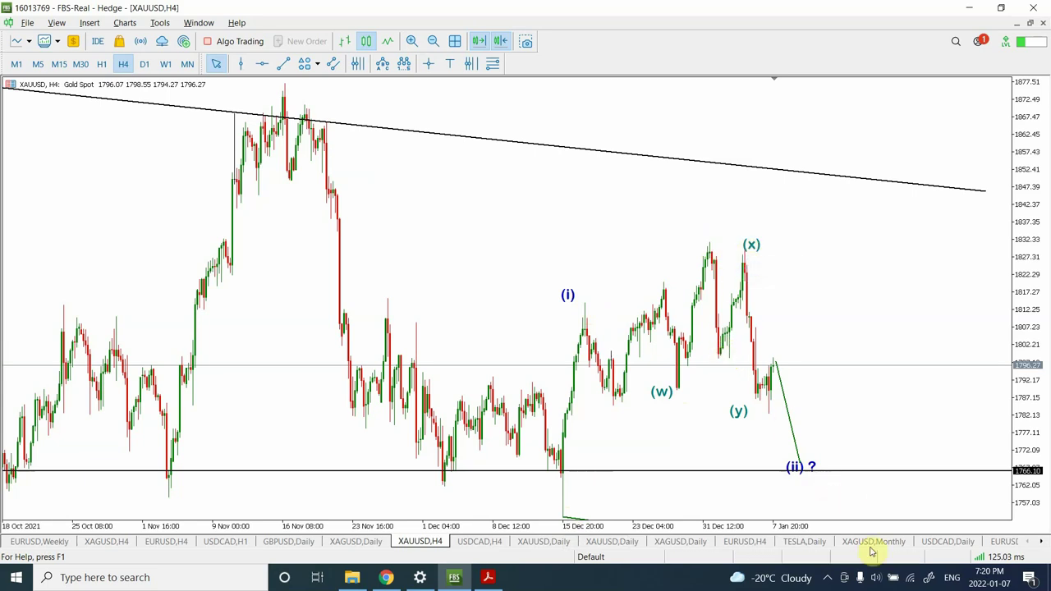
pyautogui.click(432, 41)
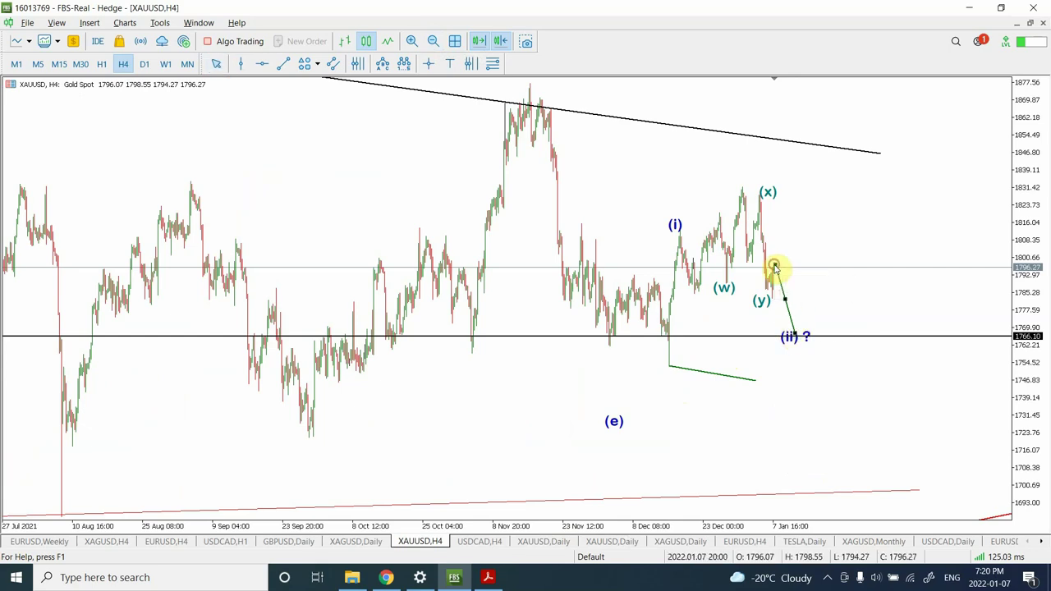
pyautogui.moveTo(777, 267); pyautogui.dragTo(776, 265)
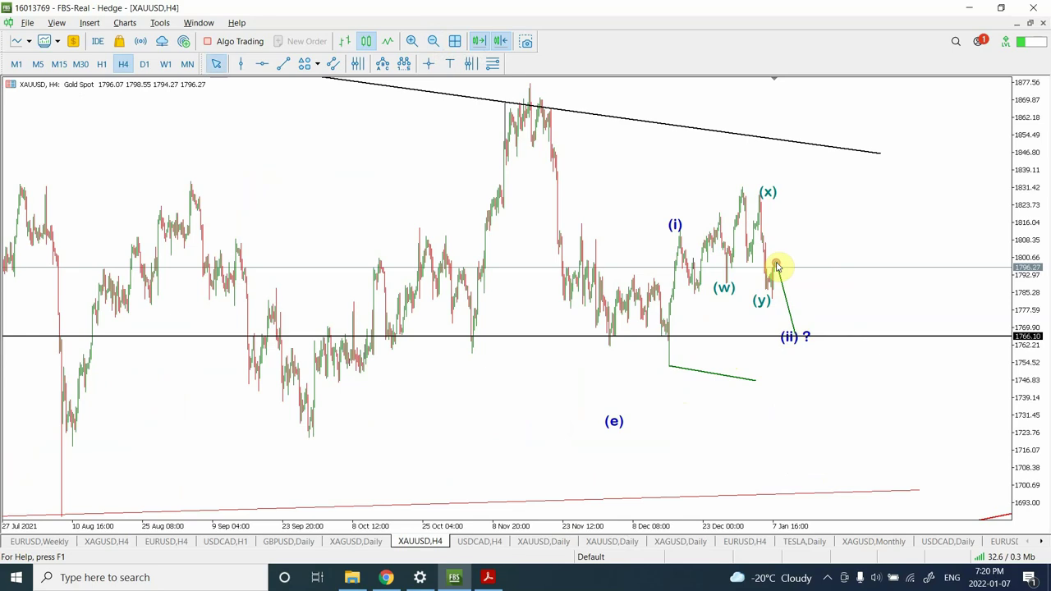
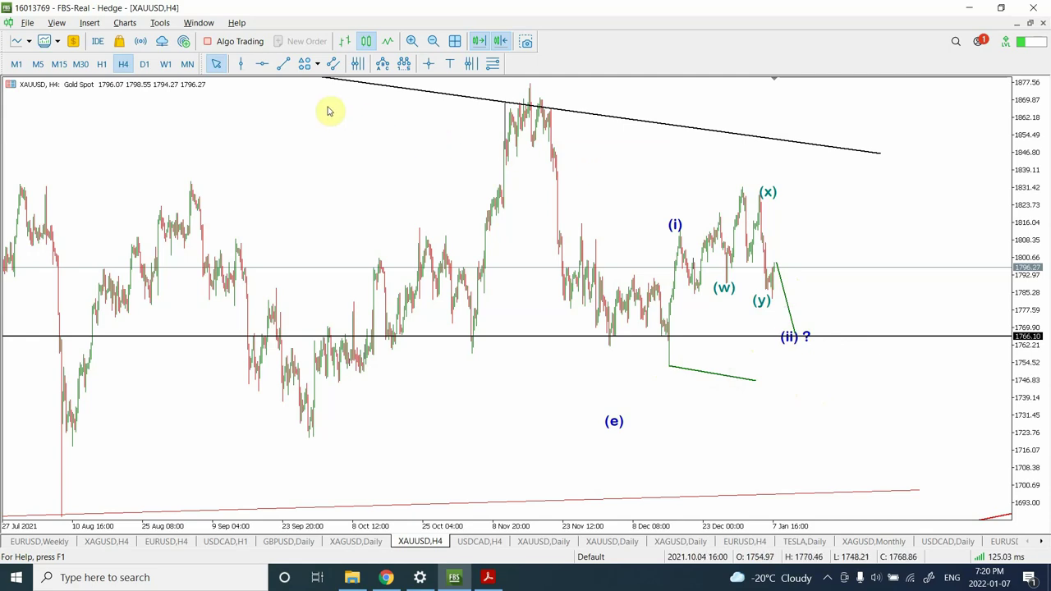
# Add a horizontal line at 1876.78 along the mid-November high on the H4 chart
pyautogui.click(261, 63)
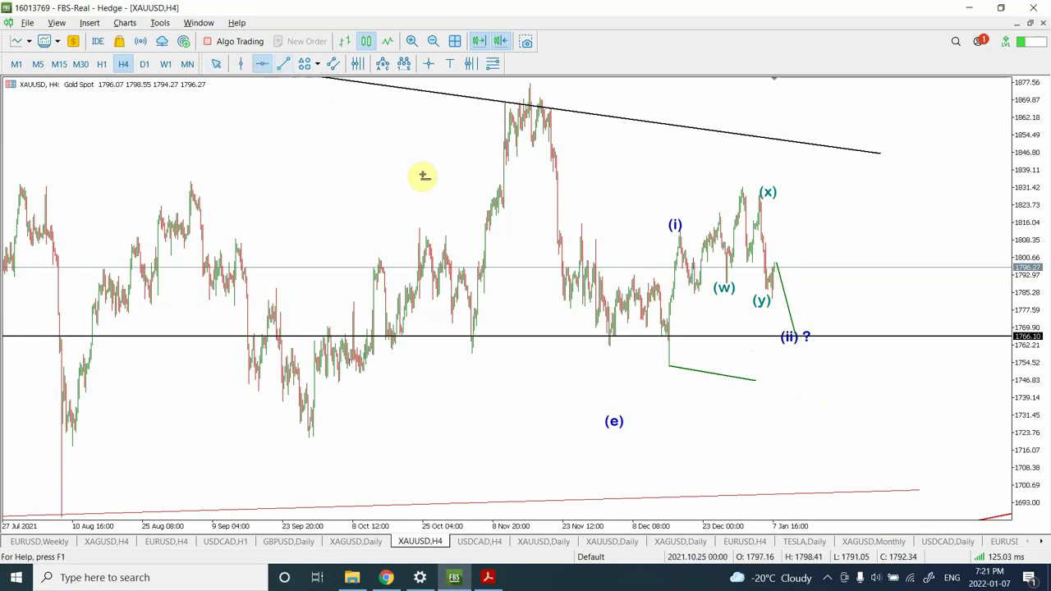
pyautogui.moveTo(439, 135); pyautogui.dragTo(490, 88)
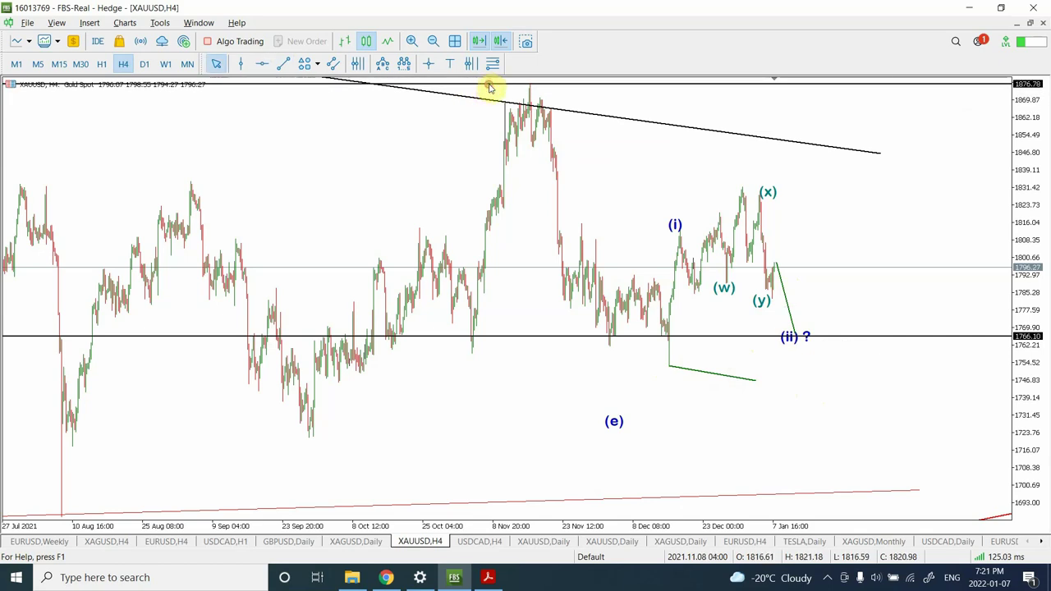
pyautogui.click(409, 41)
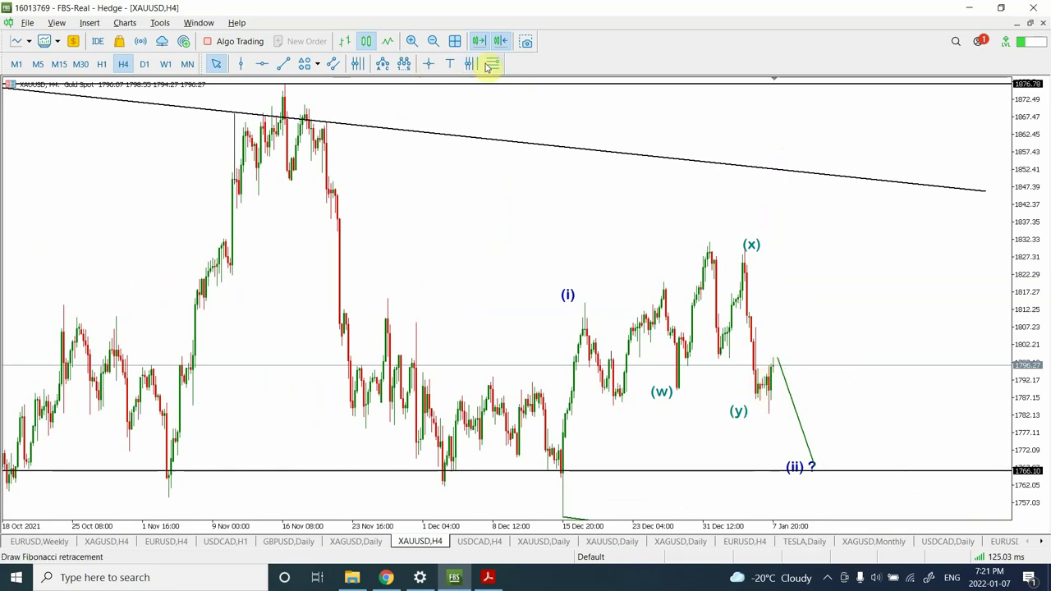
pyautogui.click(283, 64)
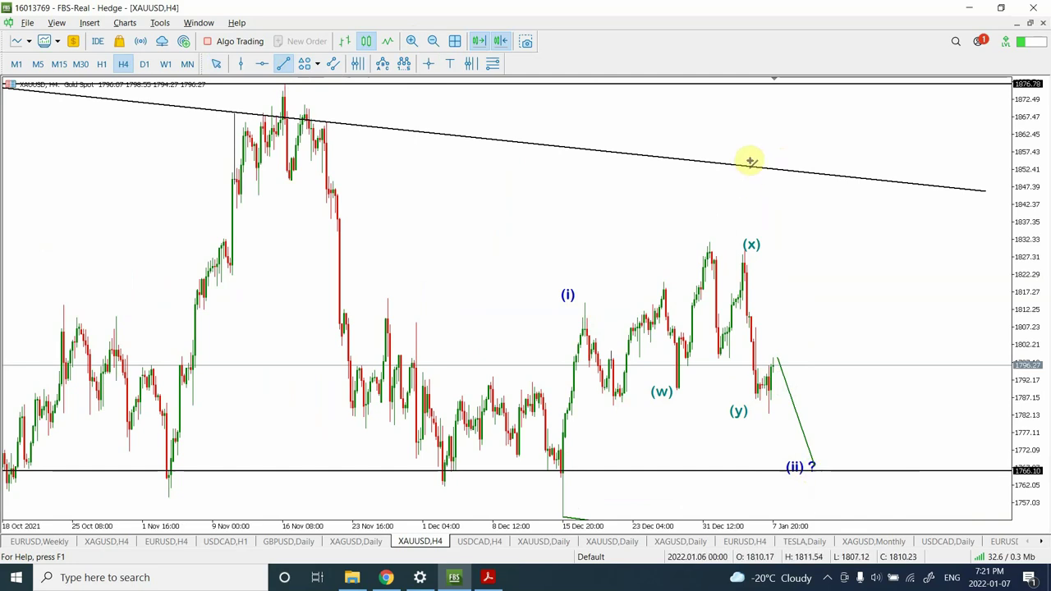
pyautogui.click(432, 41)
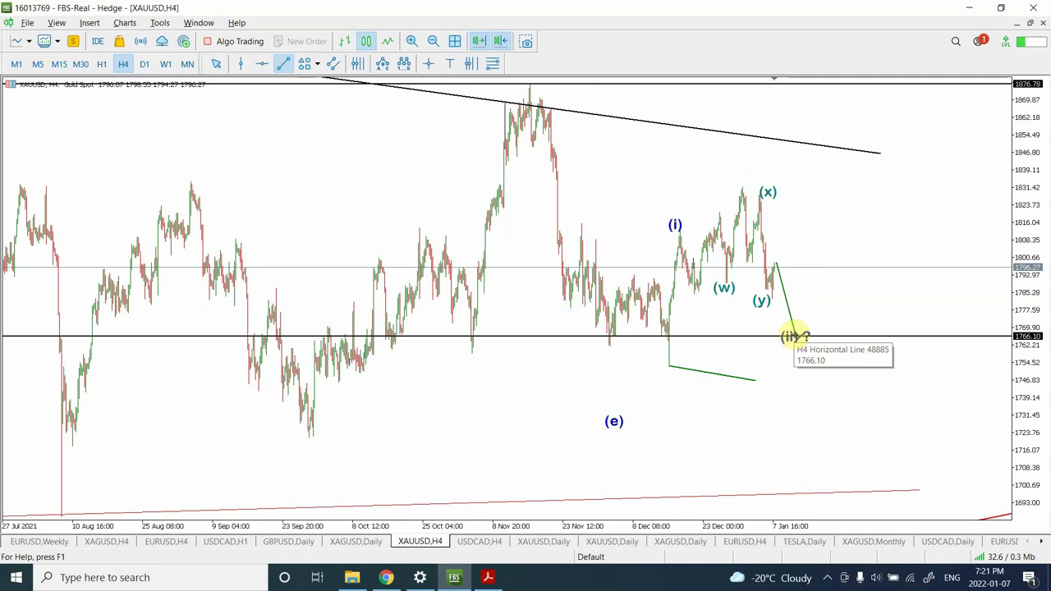
pyautogui.click(432, 41)
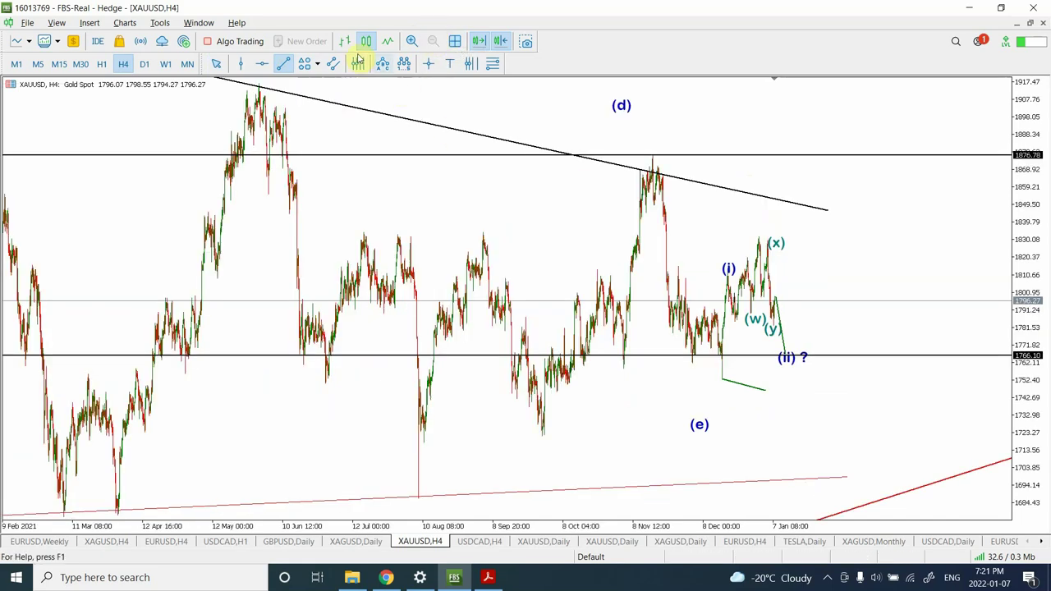
pyautogui.click(216, 63)
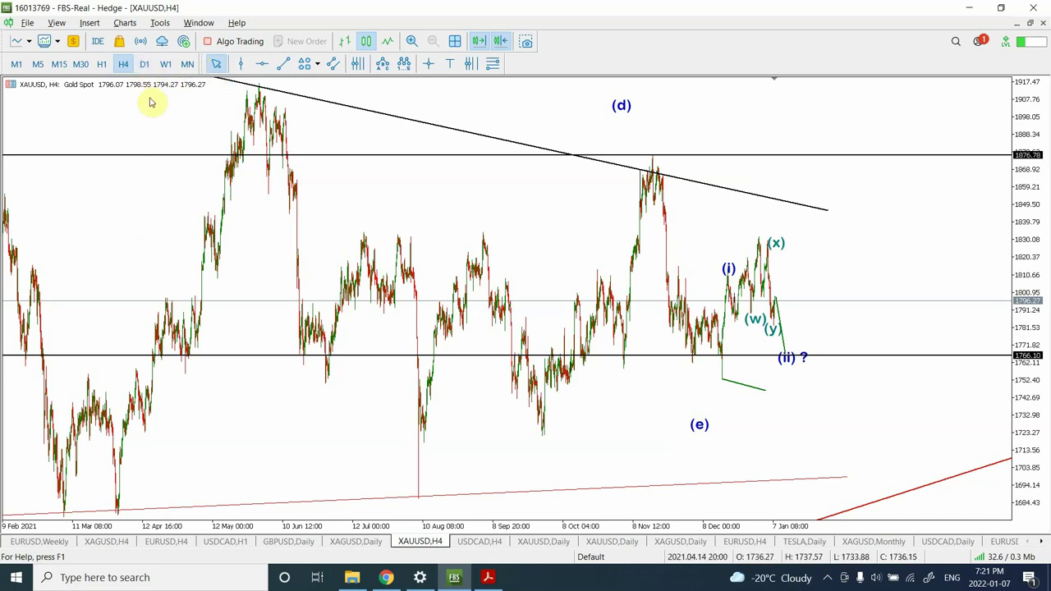
# Examine the daily gold wave count from the wave (2) low through (3) to the (a) to (e) triangle, and return to H4
pyautogui.click(145, 65)
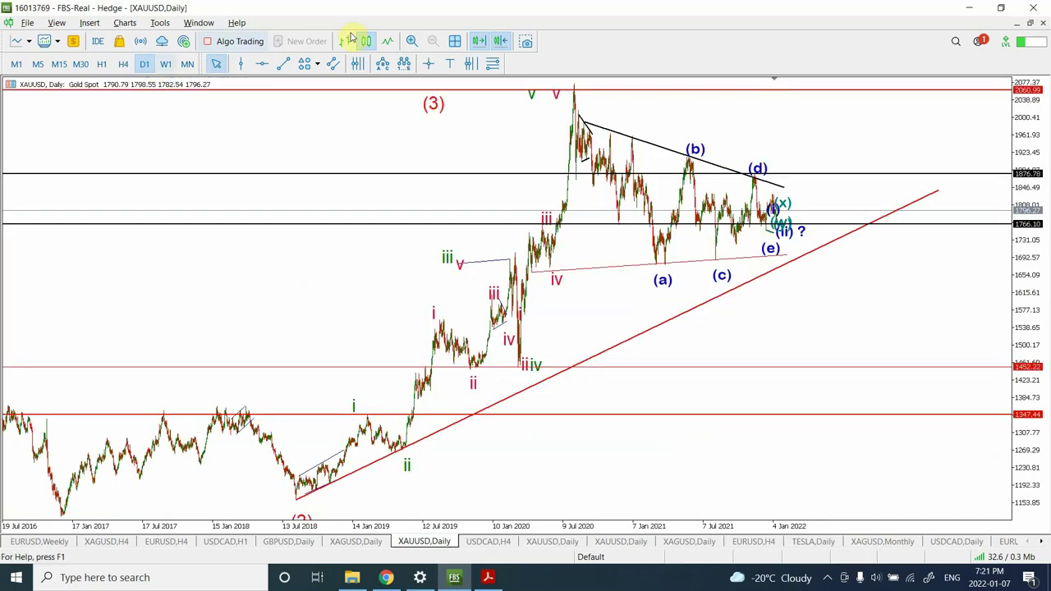
pyautogui.click(411, 41)
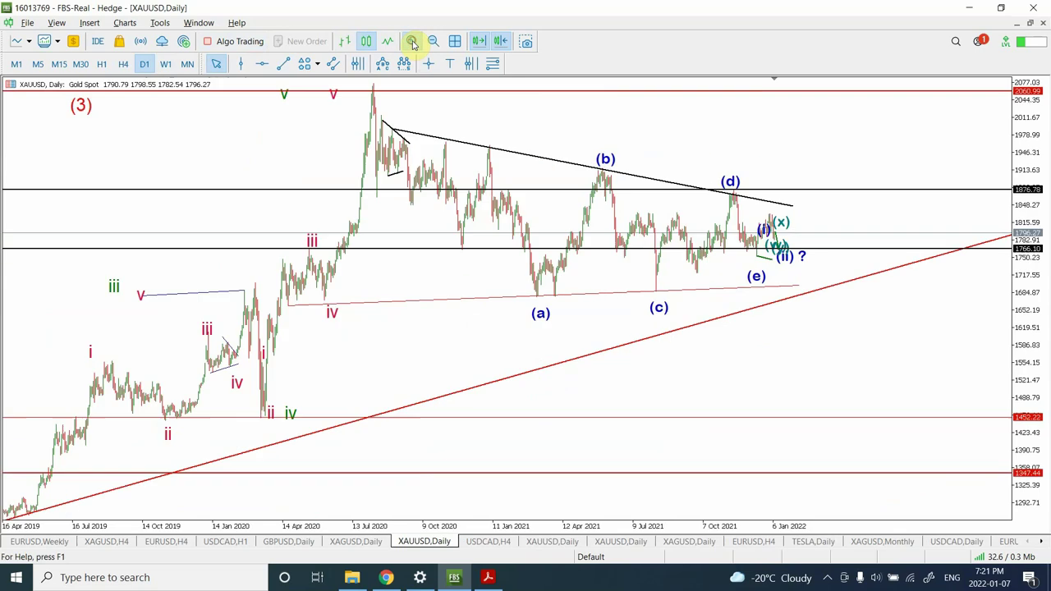
pyautogui.scroll(-5, 381, 374)
pyautogui.scroll(-6, 763, 186)
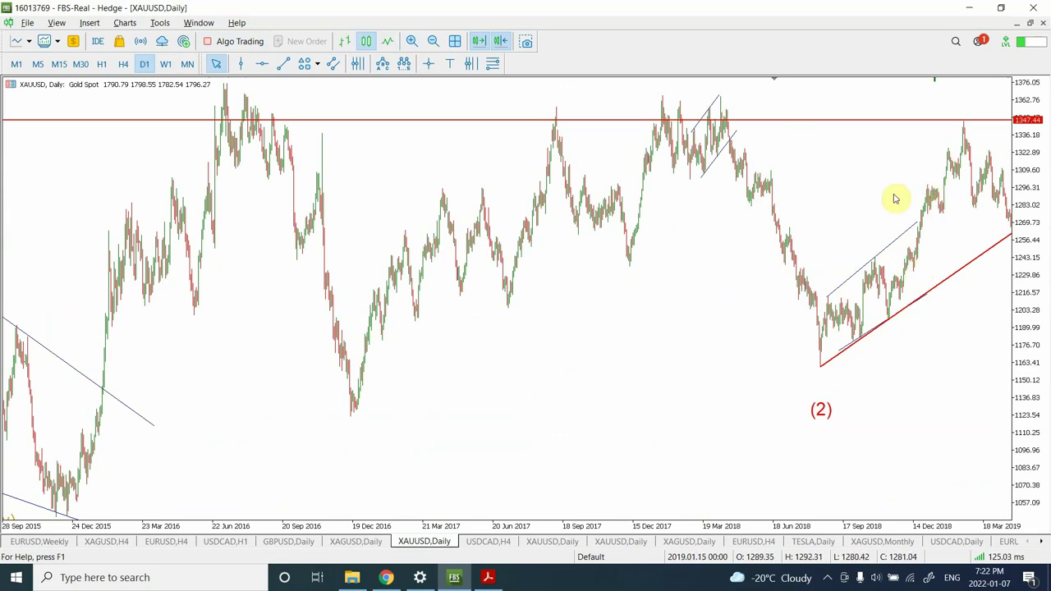
pyautogui.moveTo(888, 197); pyautogui.dragTo(635, 235)
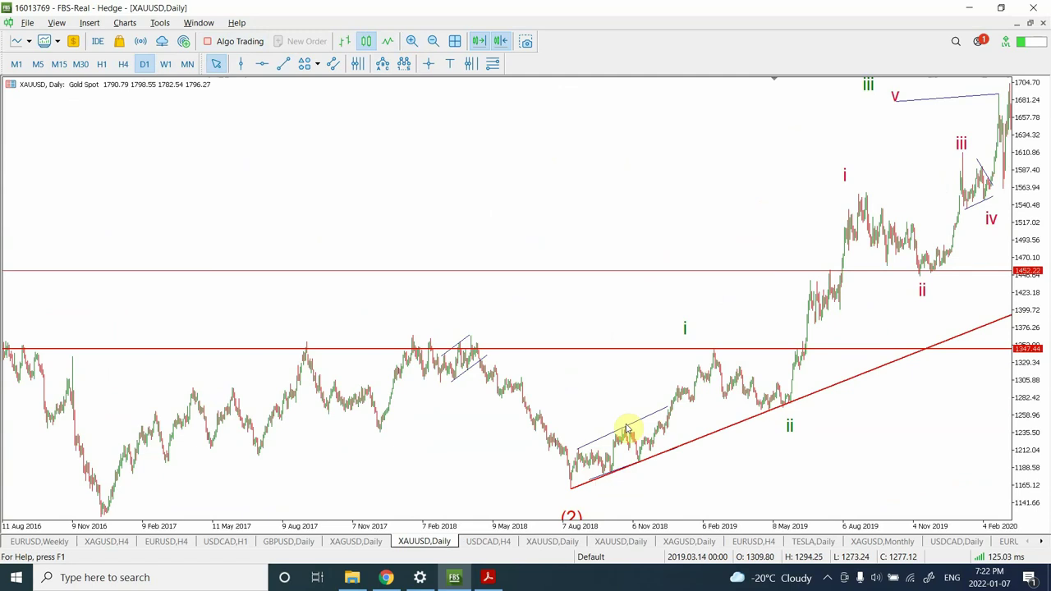
pyautogui.moveTo(898, 317); pyautogui.dragTo(501, 312)
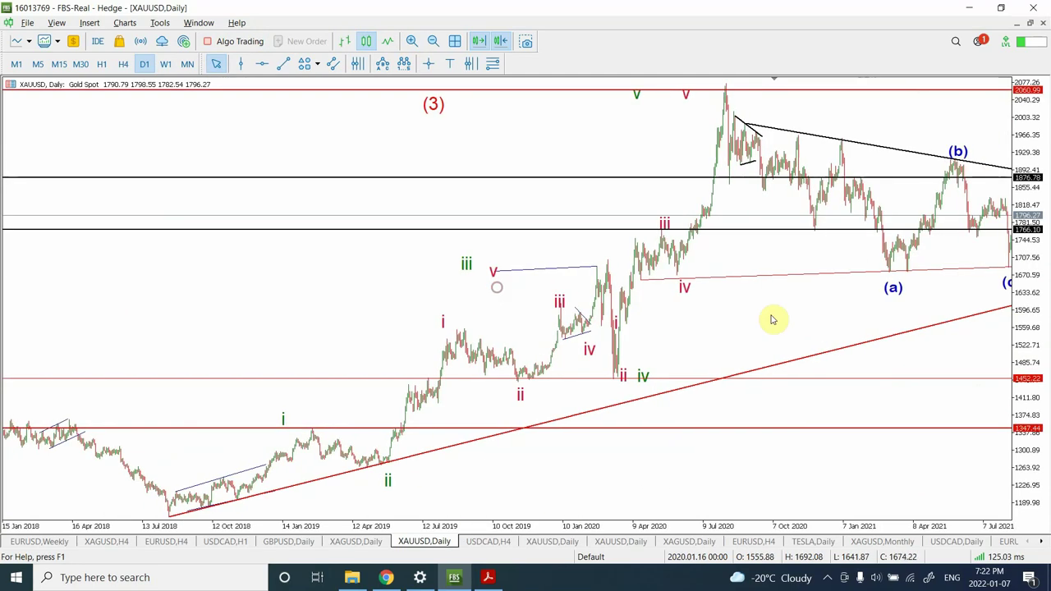
pyautogui.moveTo(834, 316); pyautogui.dragTo(414, 347)
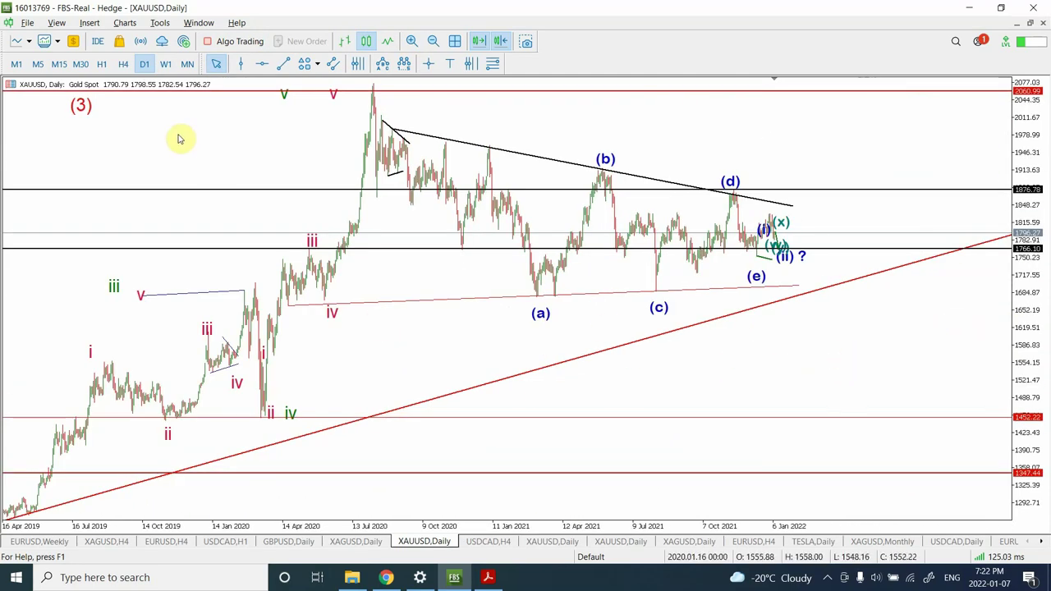
pyautogui.click(123, 64)
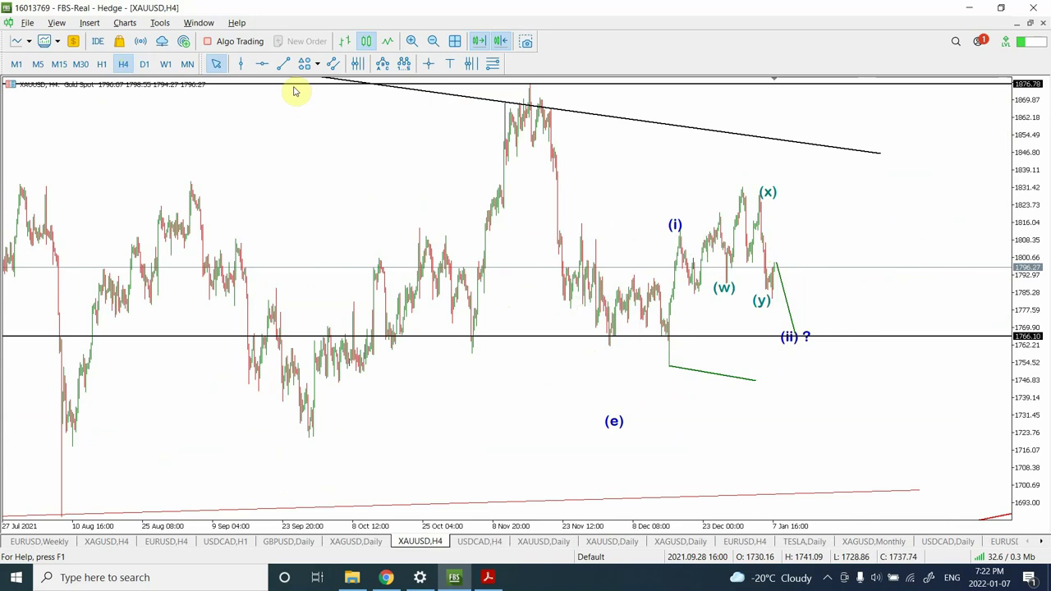
# Draw a rising trendline from the end of the descending projection to about 1816, and move the "(ii) ?" label below the 1766.10 line
pyautogui.click(282, 63)
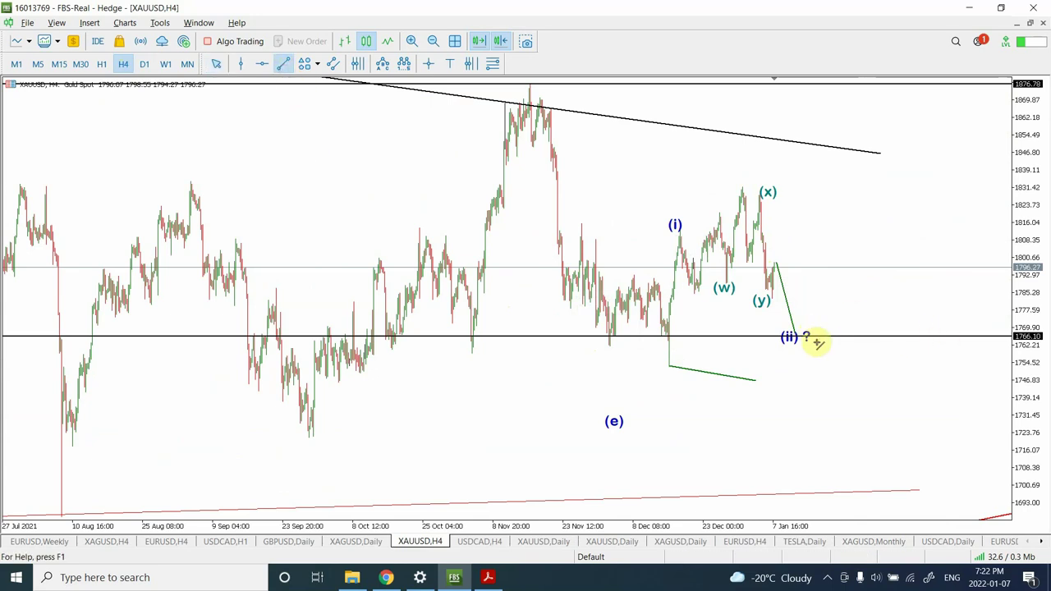
pyautogui.moveTo(795, 328); pyautogui.dragTo(842, 223)
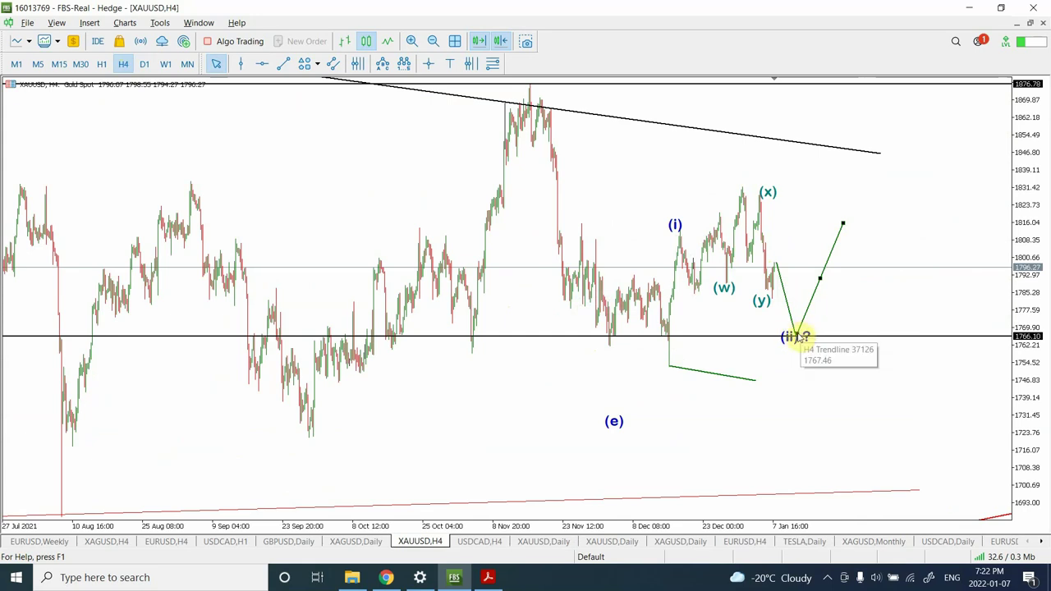
pyautogui.click(411, 41)
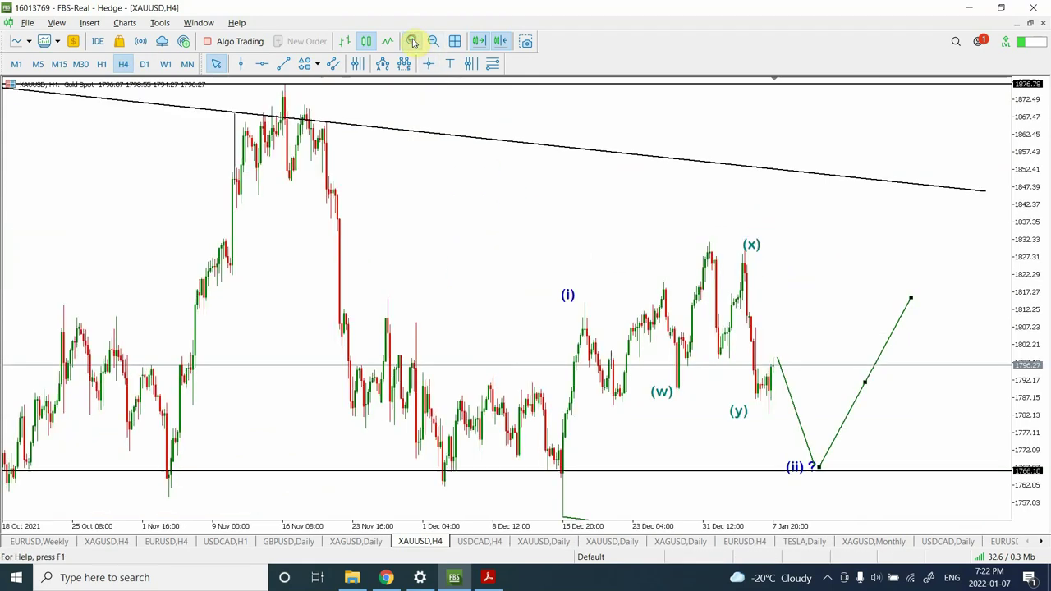
pyautogui.click(800, 467)
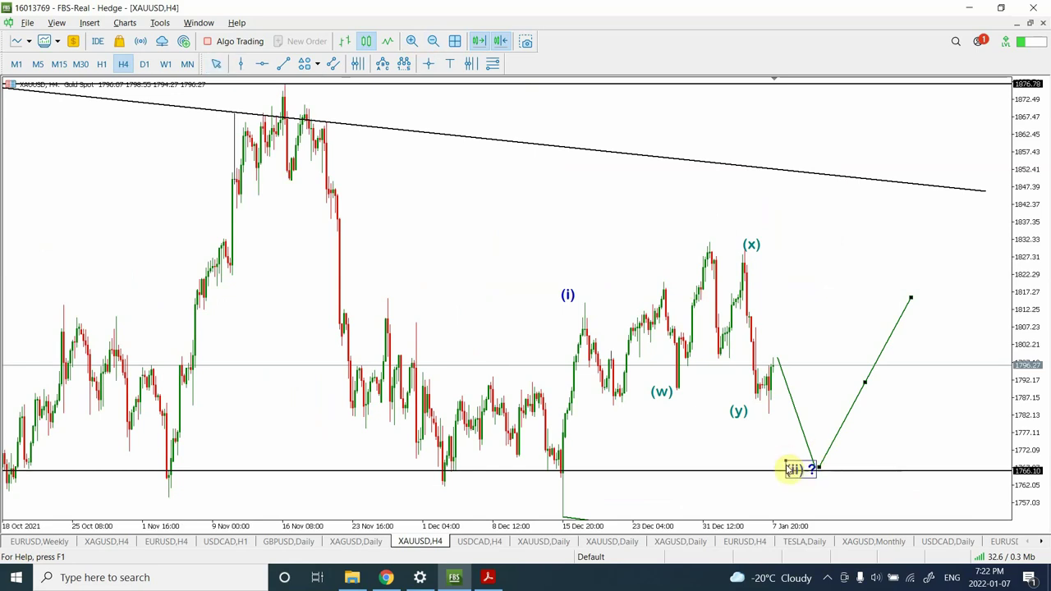
pyautogui.moveTo(787, 462); pyautogui.dragTo(792, 482)
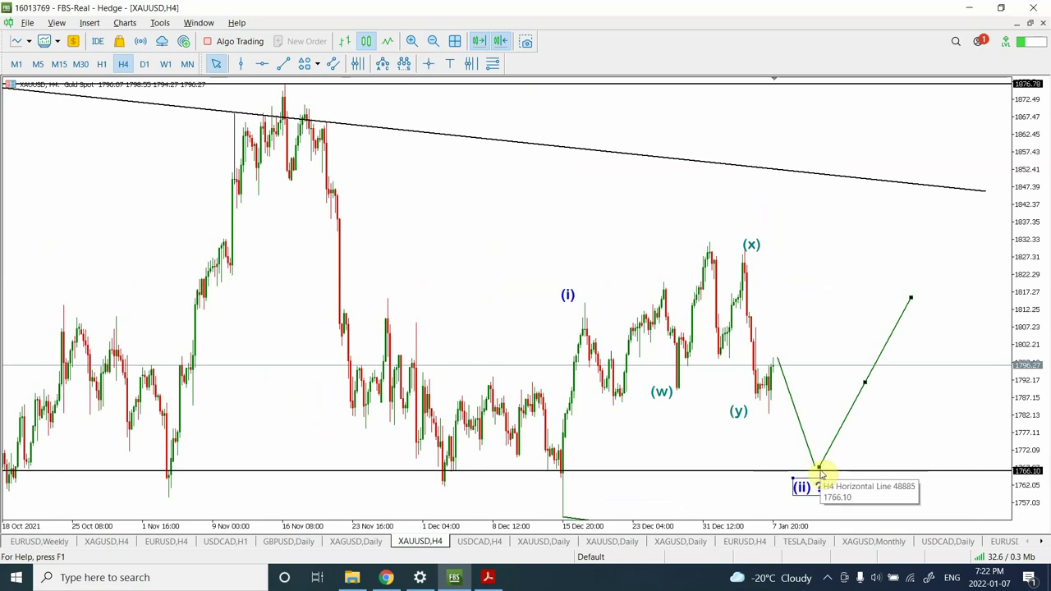
pyautogui.click(801, 486)
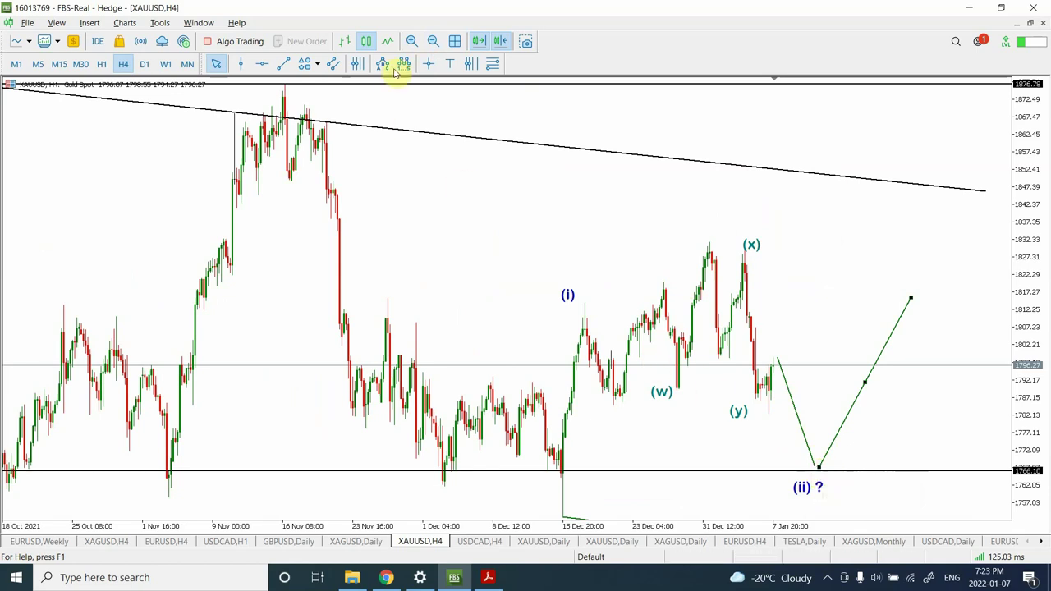
# Draw a Fibonacci retracement from the mid-December low where wave (i) starts up to the wave (i) high
pyautogui.click(493, 64)
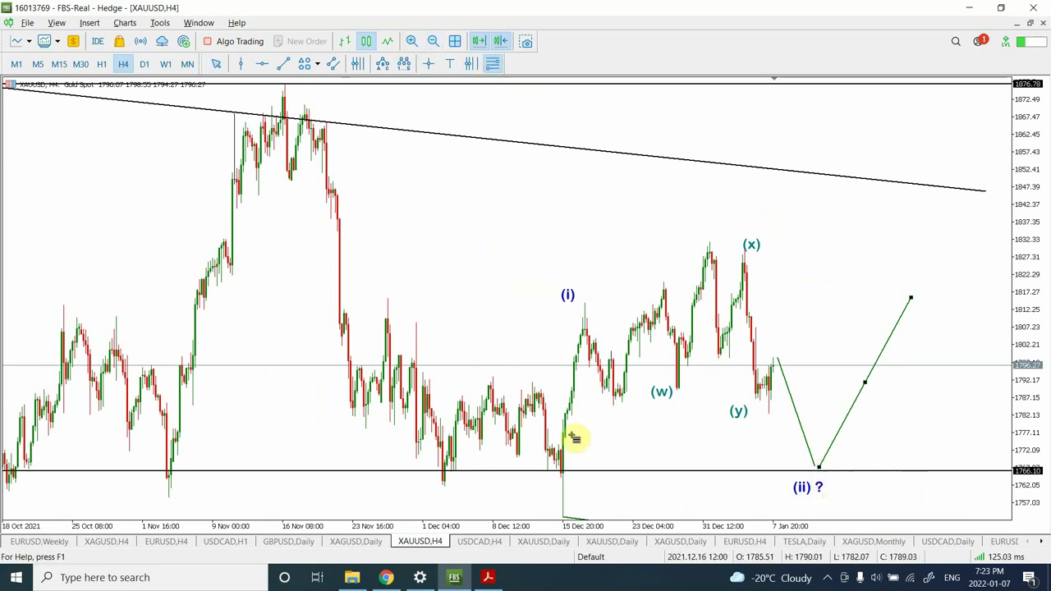
pyautogui.moveTo(566, 519); pyautogui.dragTo(892, 301)
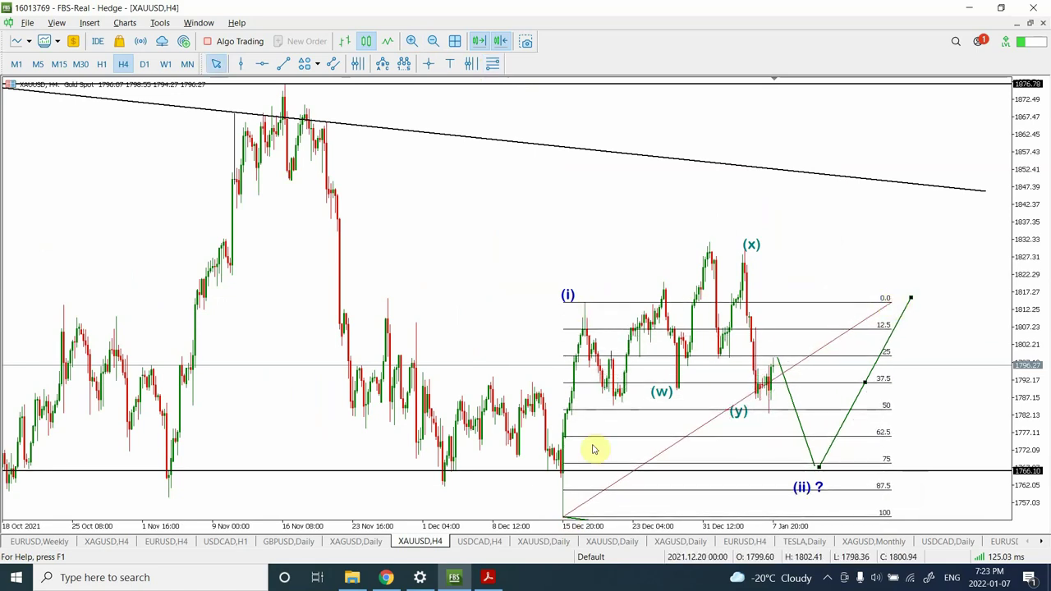
# Raise the meeting point of the two projection lines to the 62.5 retracement level, and extend the rising line to 1842.70
pyautogui.click(813, 458)
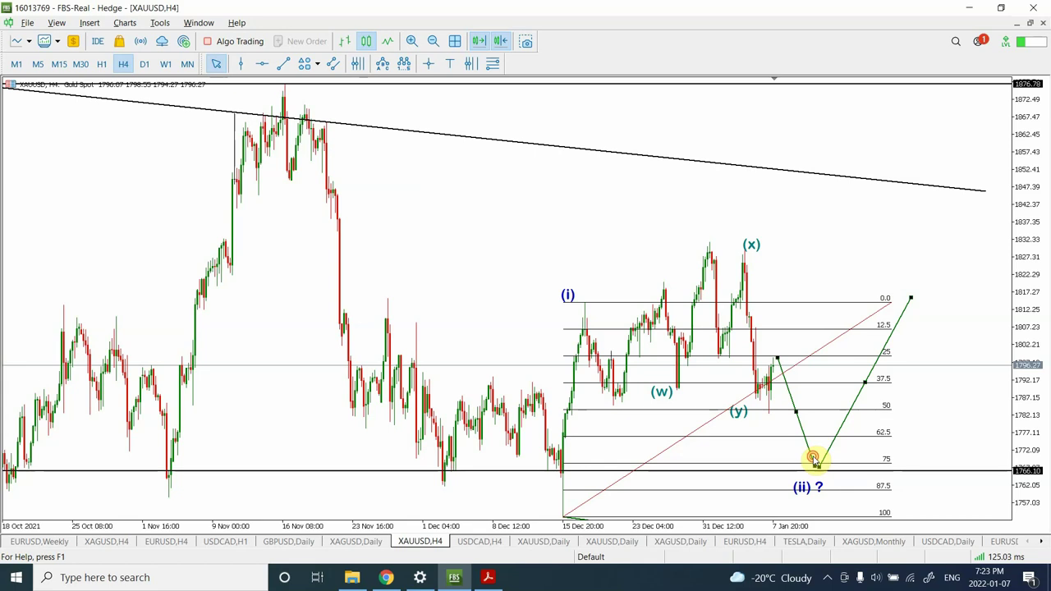
pyautogui.moveTo(816, 468); pyautogui.dragTo(822, 429)
pyautogui.click(839, 465)
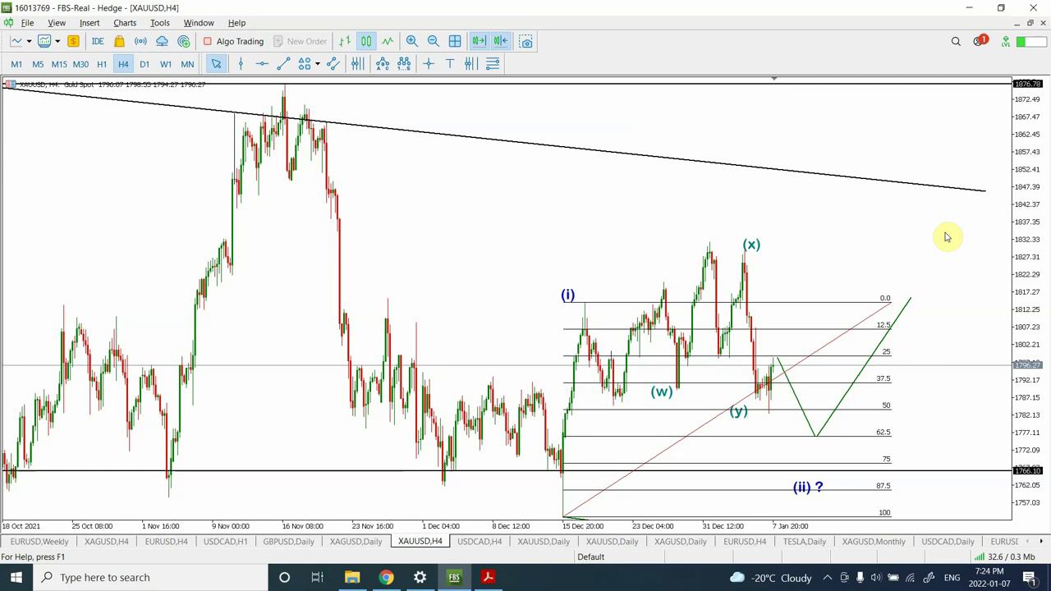
pyautogui.doubleClick(911, 299)
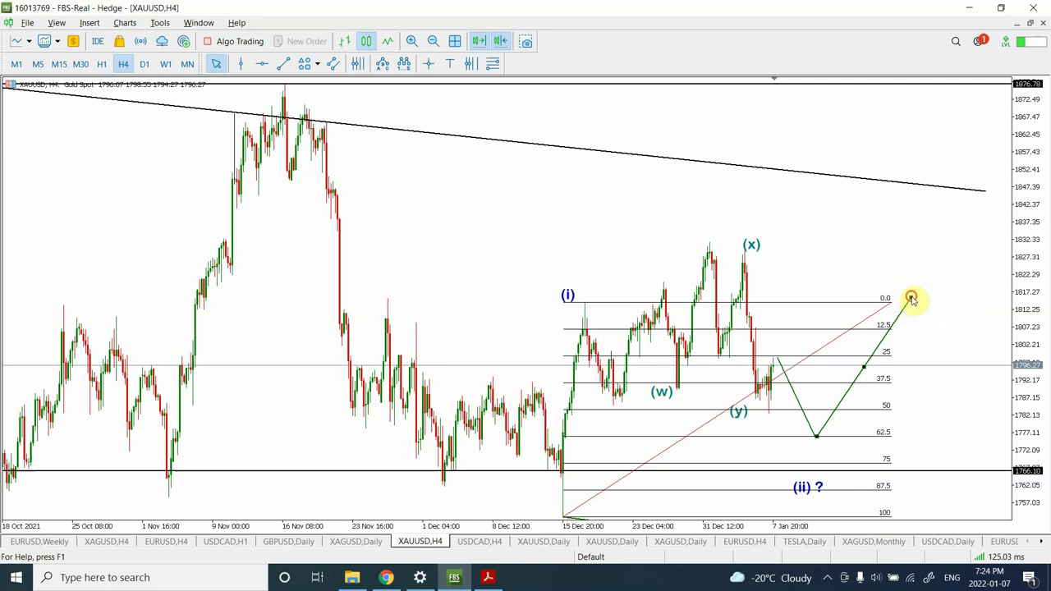
pyautogui.moveTo(912, 299); pyautogui.dragTo(952, 206)
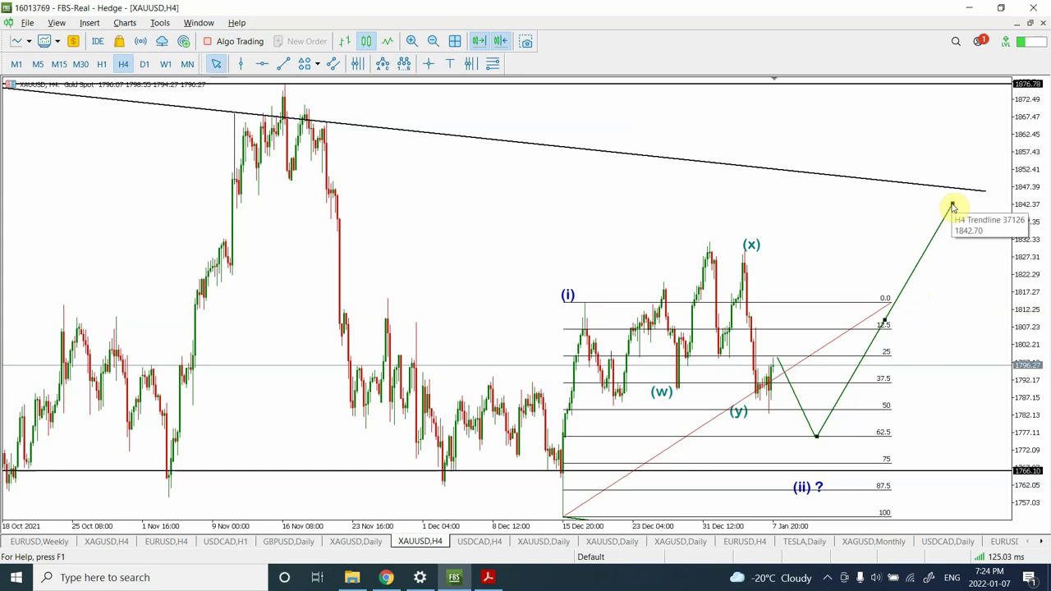